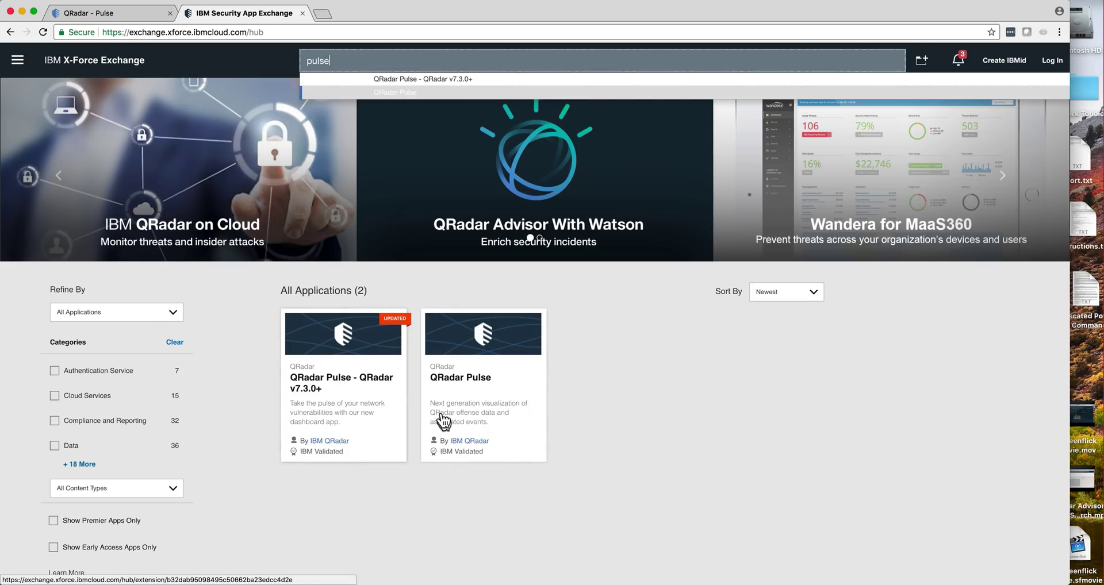
# - In the QRadar Pulse tab, compare the classic Dashboard, then return to Pulse's Offense Overview
pyautogui.click(155, 12)
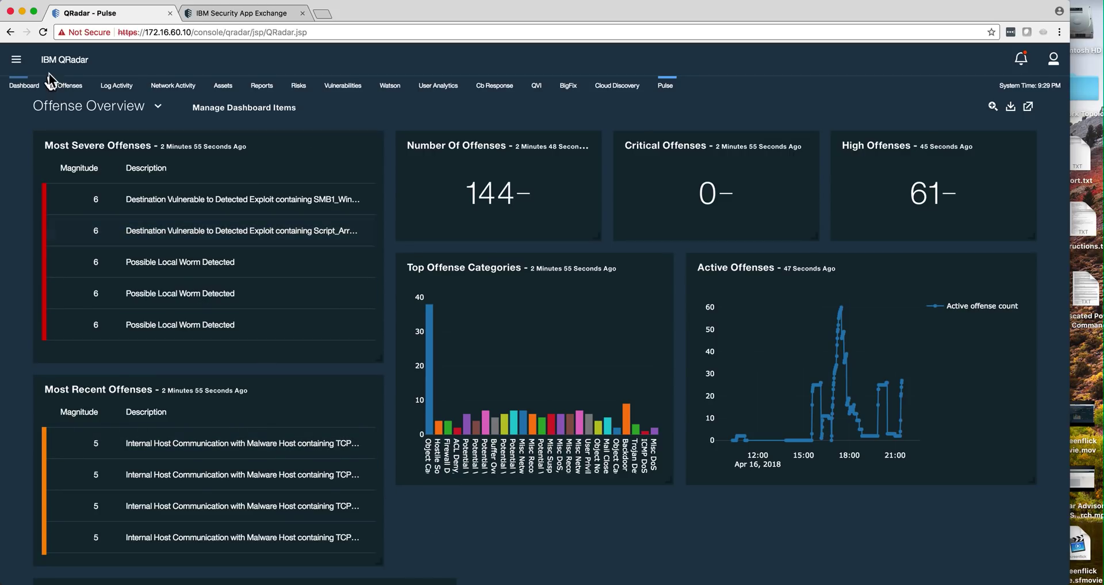
pyautogui.click(19, 86)
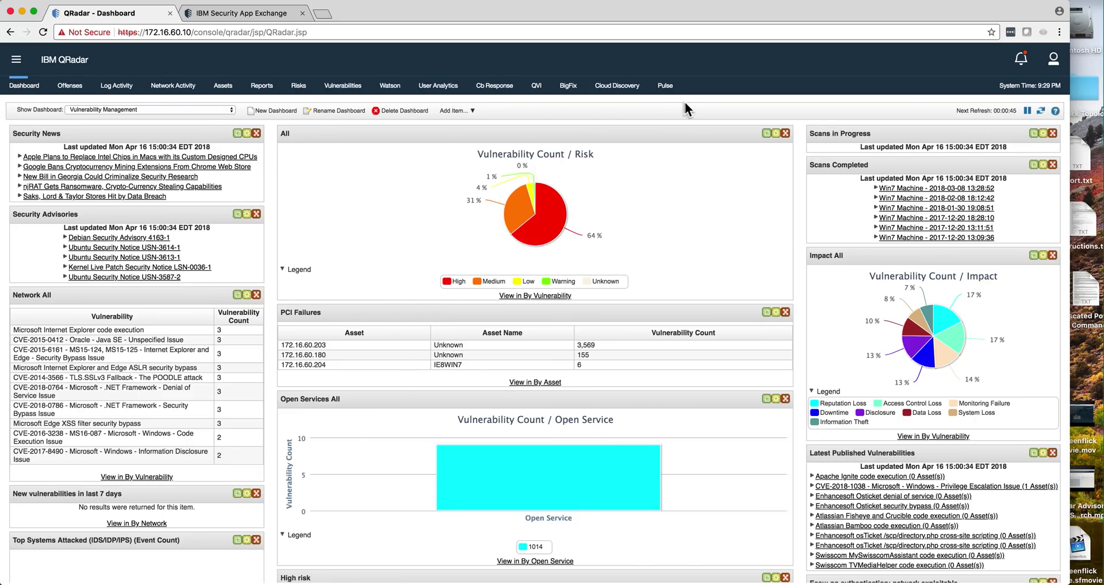
pyautogui.click(667, 87)
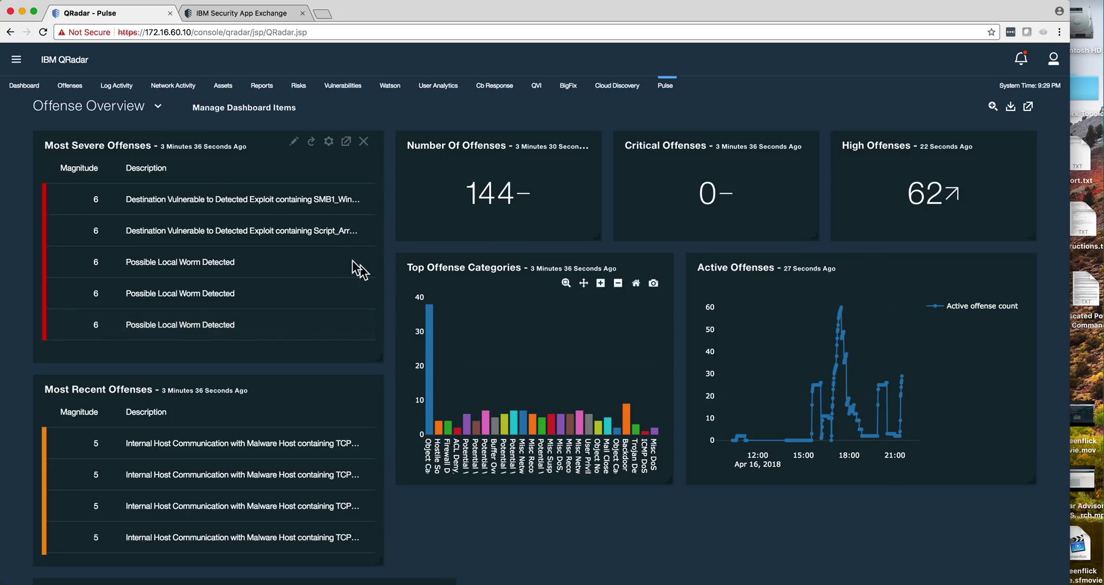
# - Switch to the Threat Globe dashboard, rewind its event timeline, then reopen the dashboard list
pyautogui.click(156, 107)
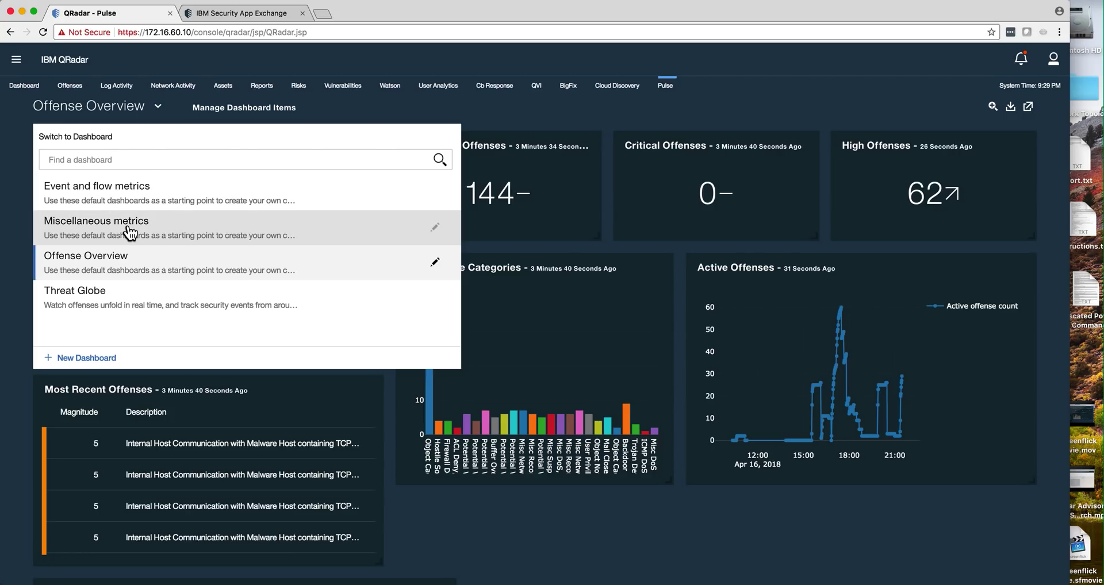
pyautogui.click(114, 299)
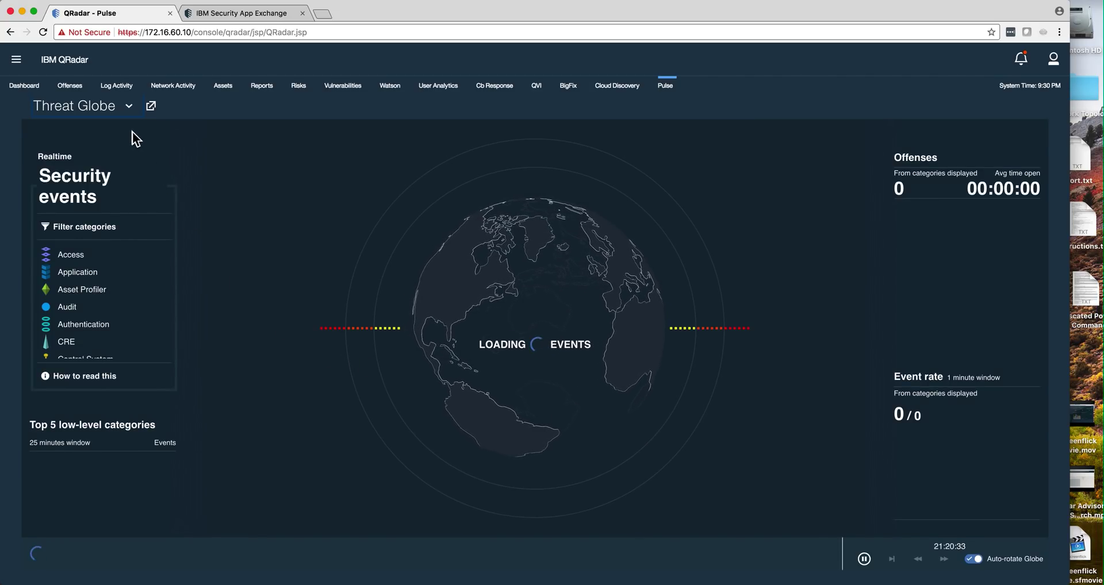
pyautogui.click(130, 106)
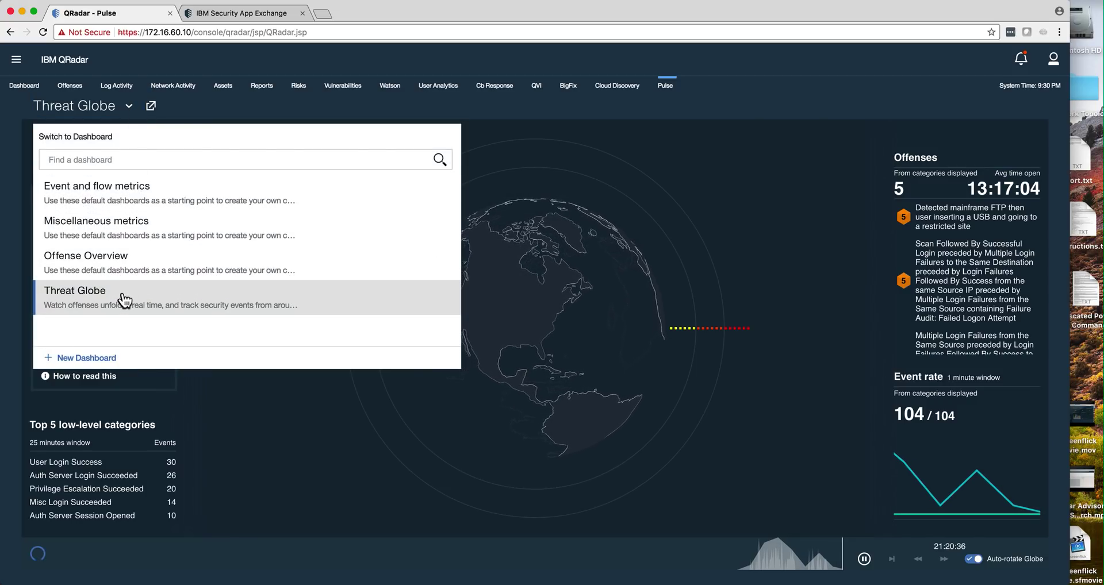
pyautogui.click(554, 160)
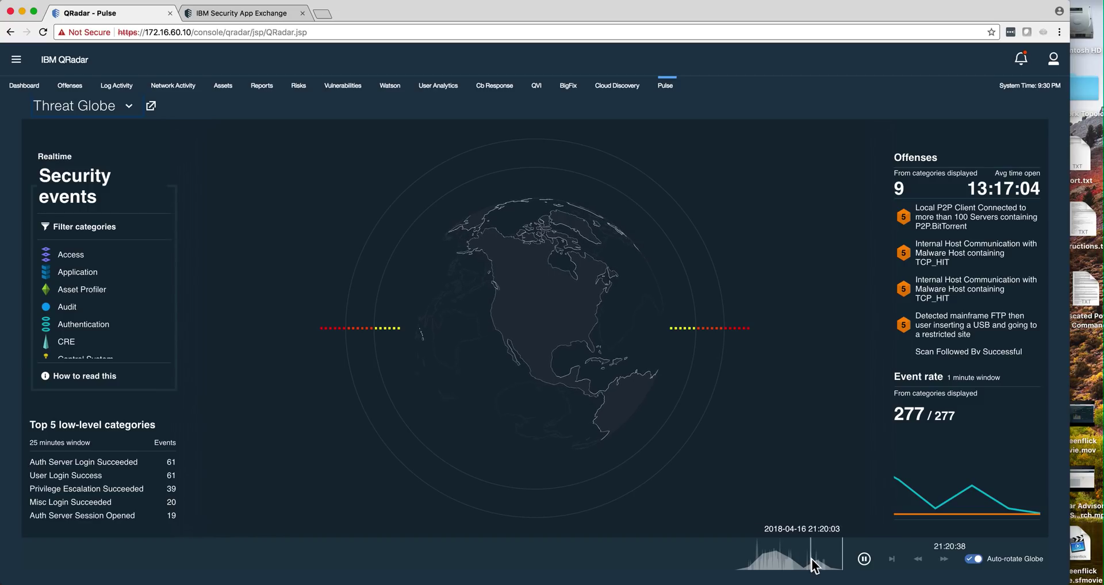
pyautogui.click(776, 561)
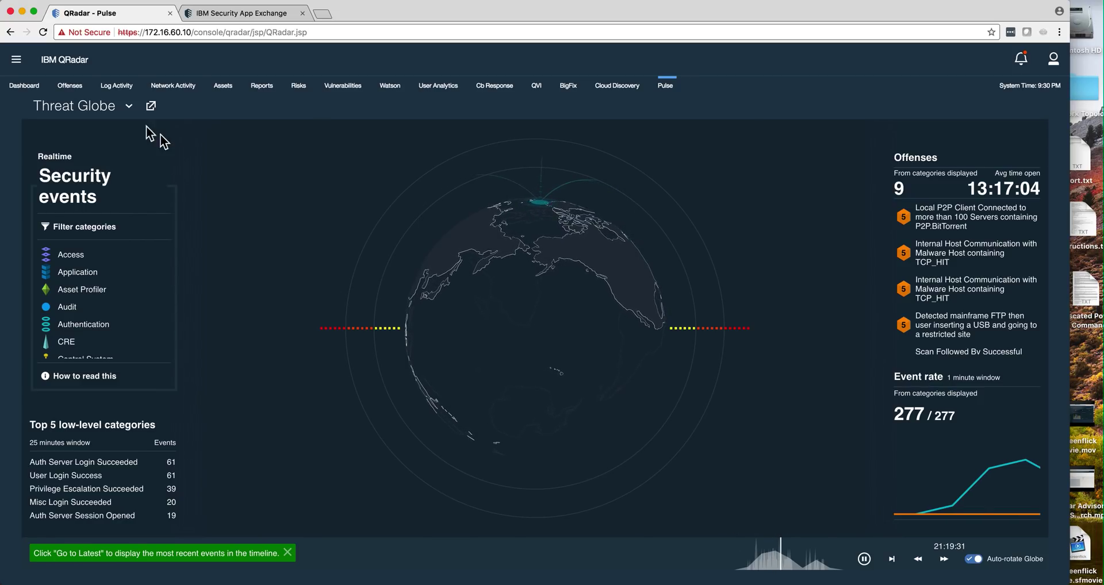
pyautogui.click(118, 107)
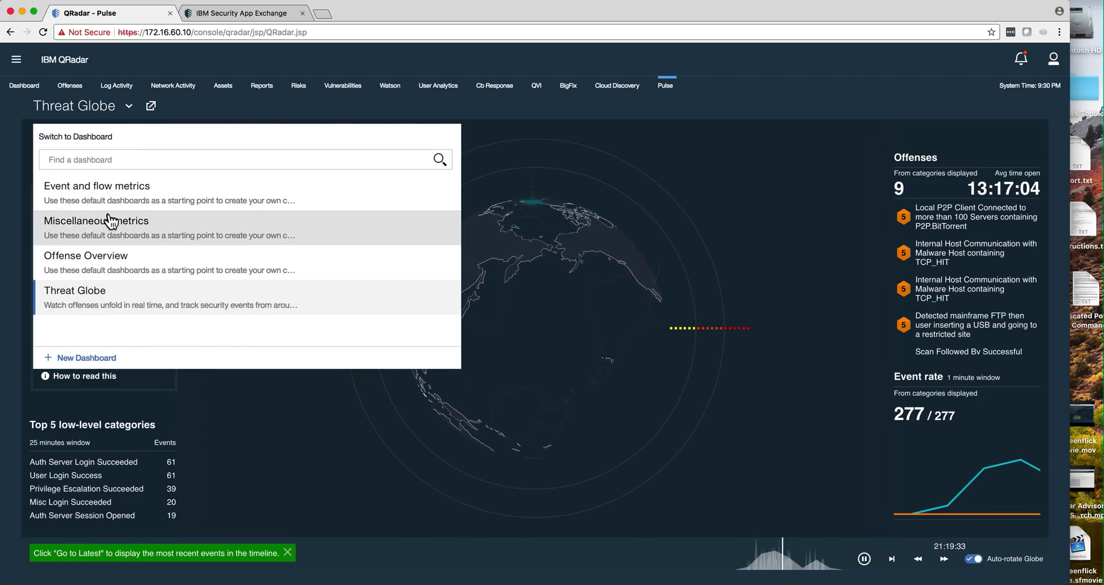
# - Open the Event and flow metrics dashboard and let its Top 10 Log Sources charts load
pyautogui.click(118, 195)
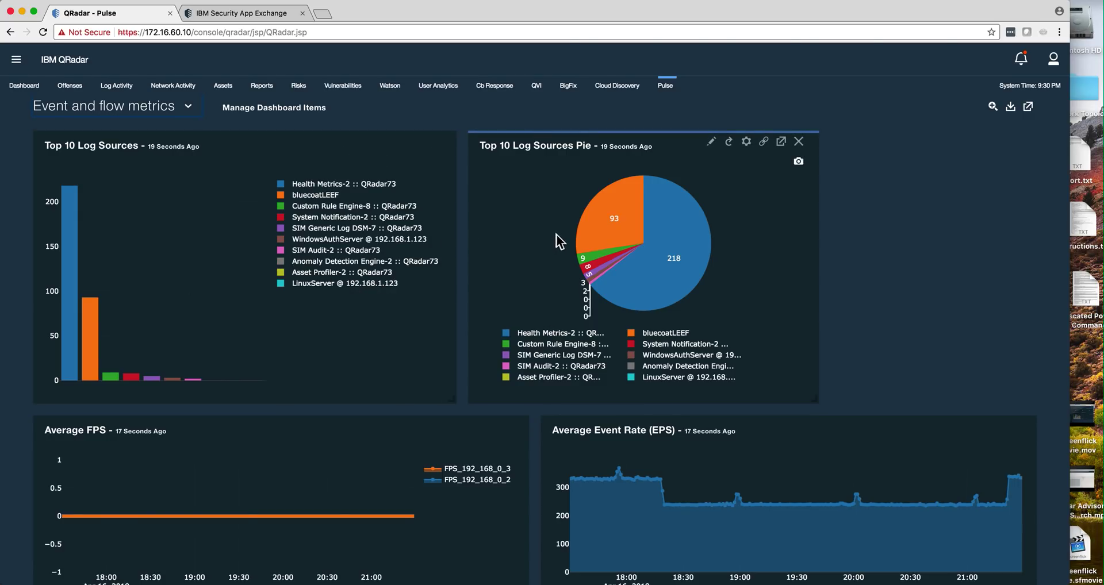
pyautogui.click(189, 108)
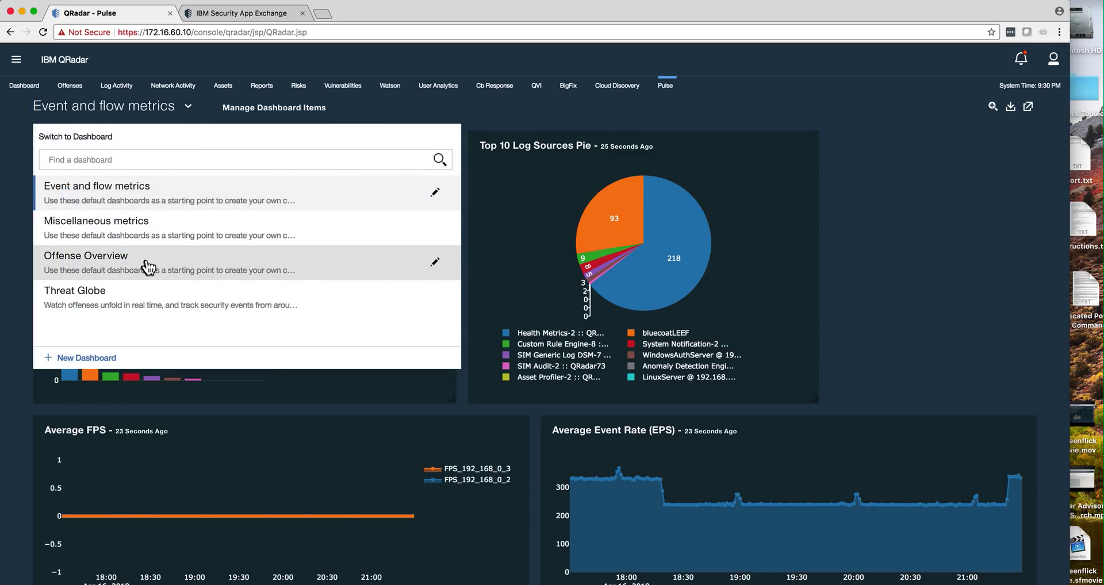
# - Visit the Miscellaneous metrics dashboard, then return to Event and flow metrics
pyautogui.click(156, 236)
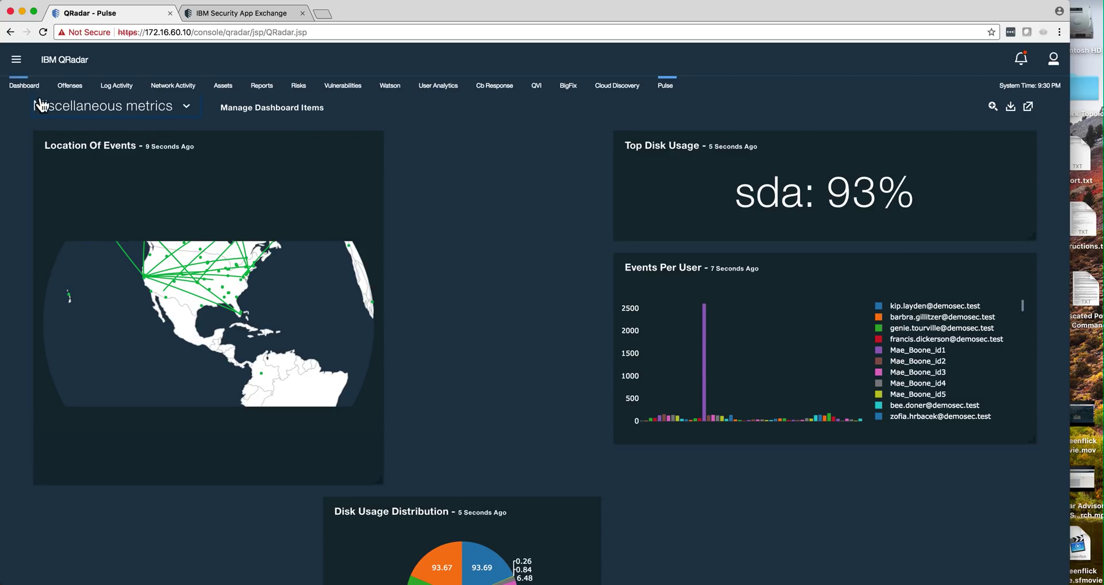
pyautogui.click(109, 113)
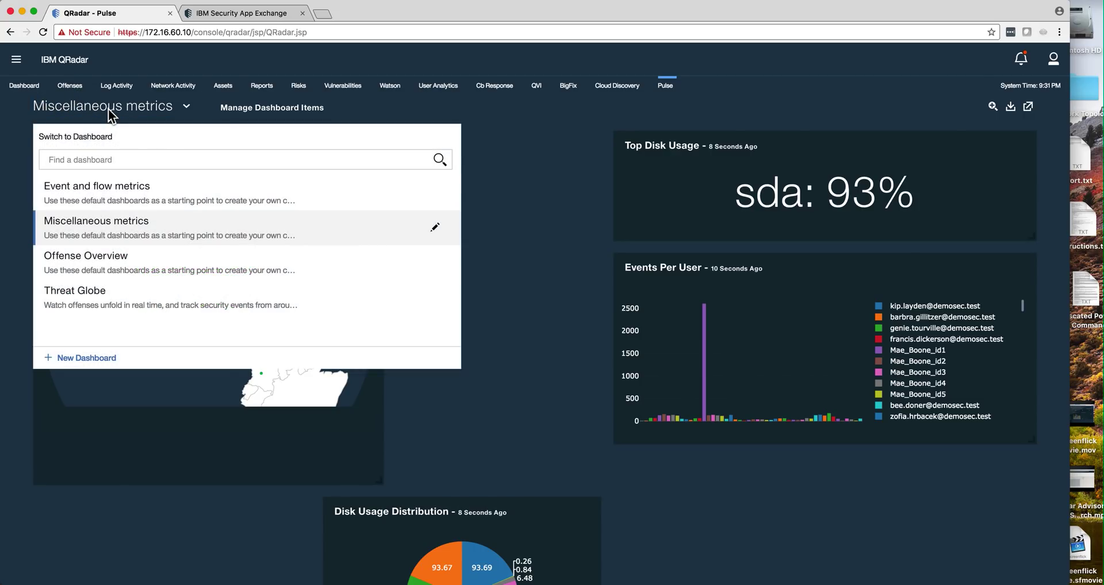
pyautogui.click(99, 190)
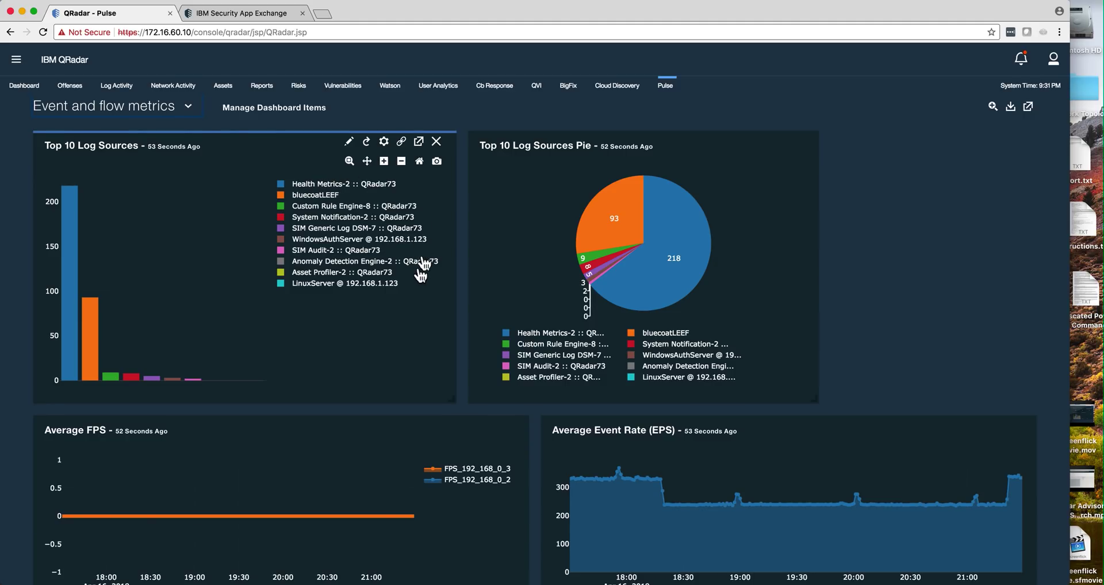
pyautogui.click(349, 141)
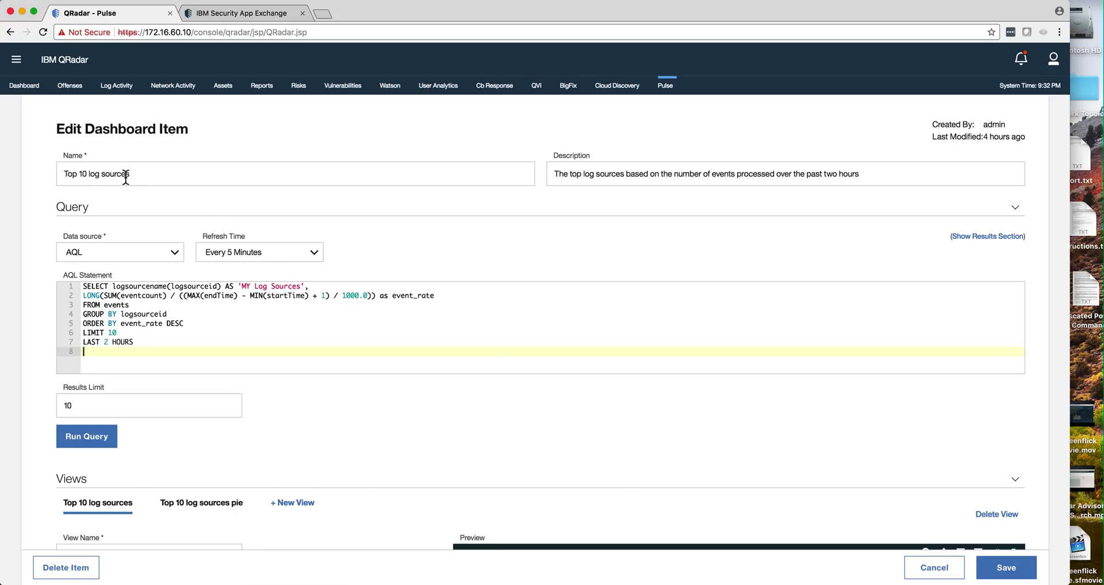
pyautogui.click(176, 254)
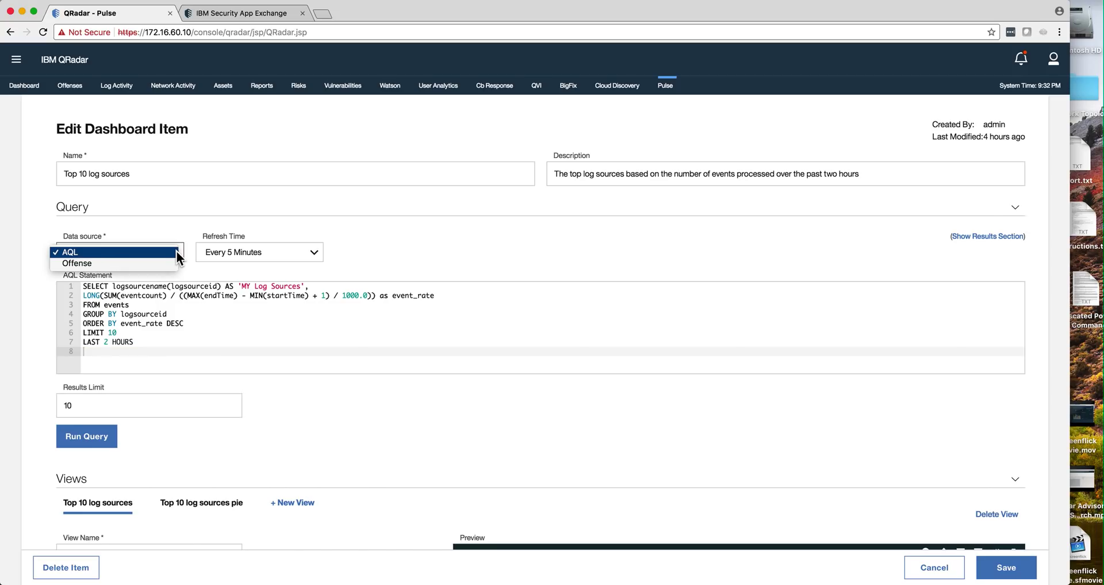
pyautogui.click(176, 252)
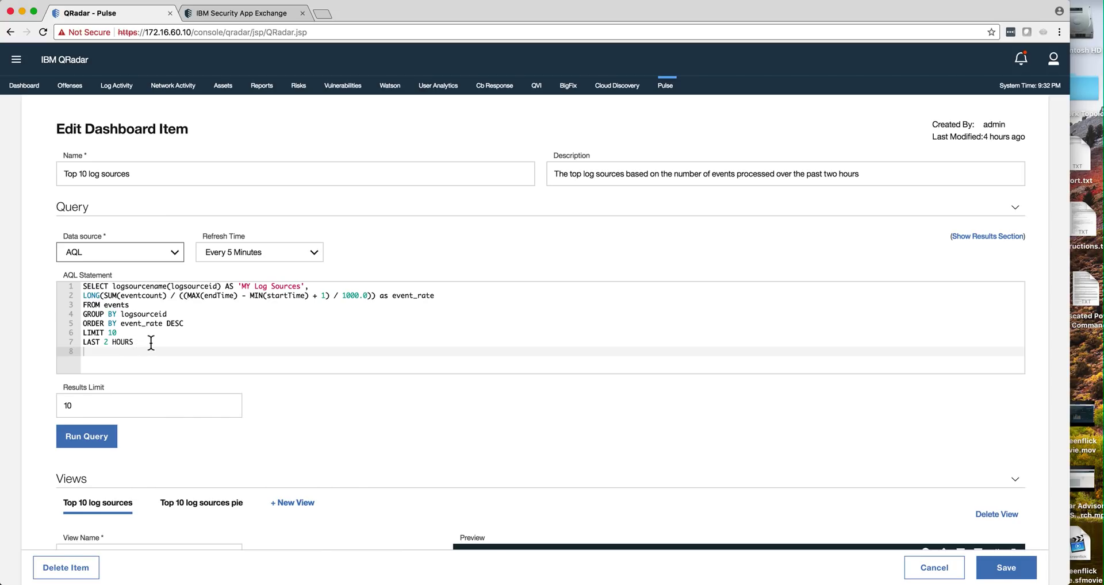
# - Add a new pie chart view named 'Top 10' to Top 10 Log Sources, set as a doughnut
pyautogui.scroll(-5, 250, 387)
pyautogui.scroll(-2, 250, 388)
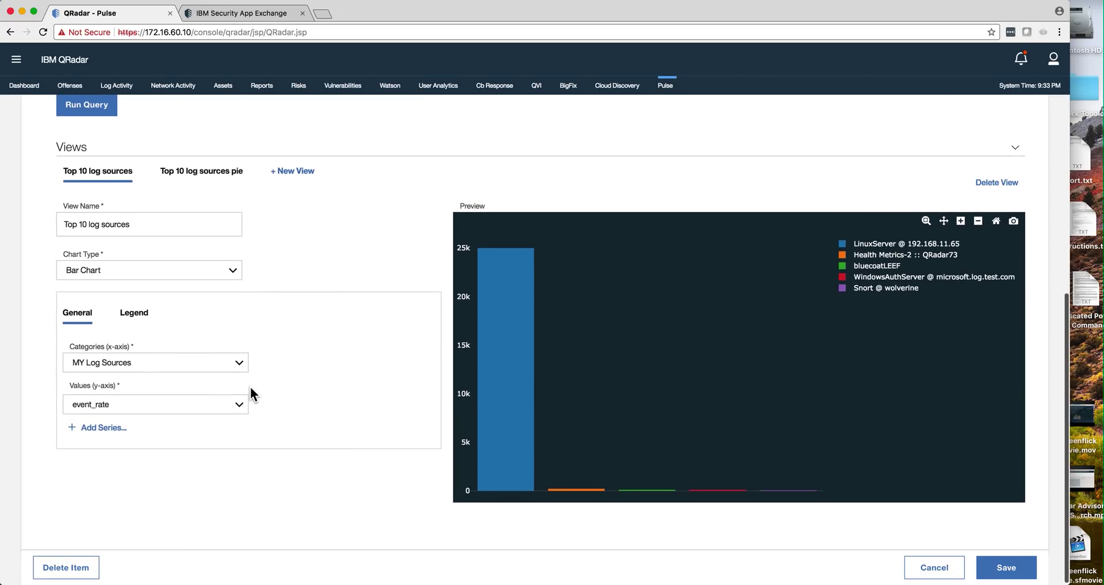
pyautogui.scroll(1, 250, 388)
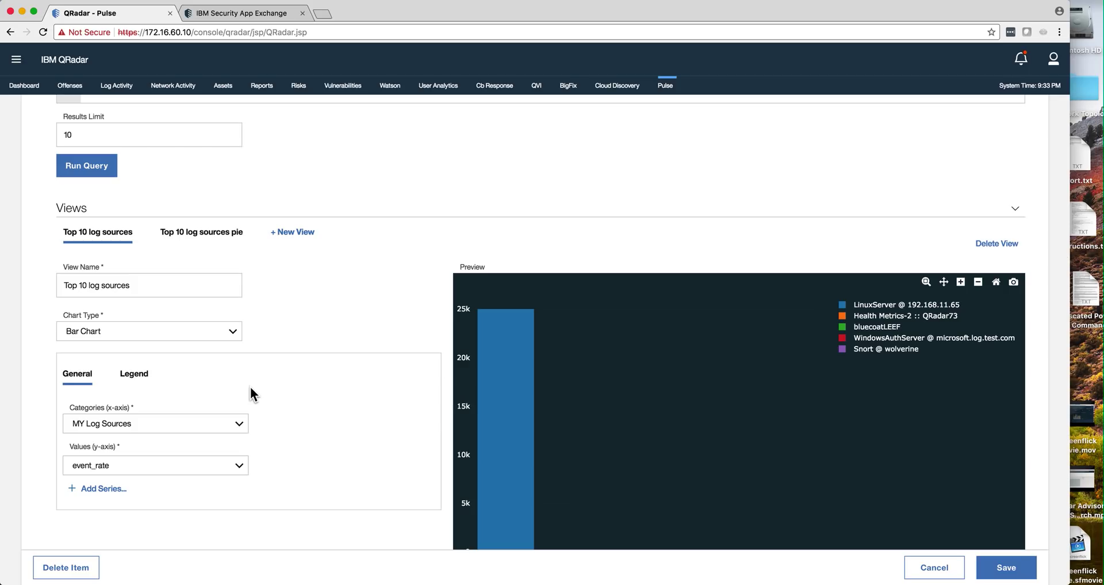
pyautogui.click(293, 232)
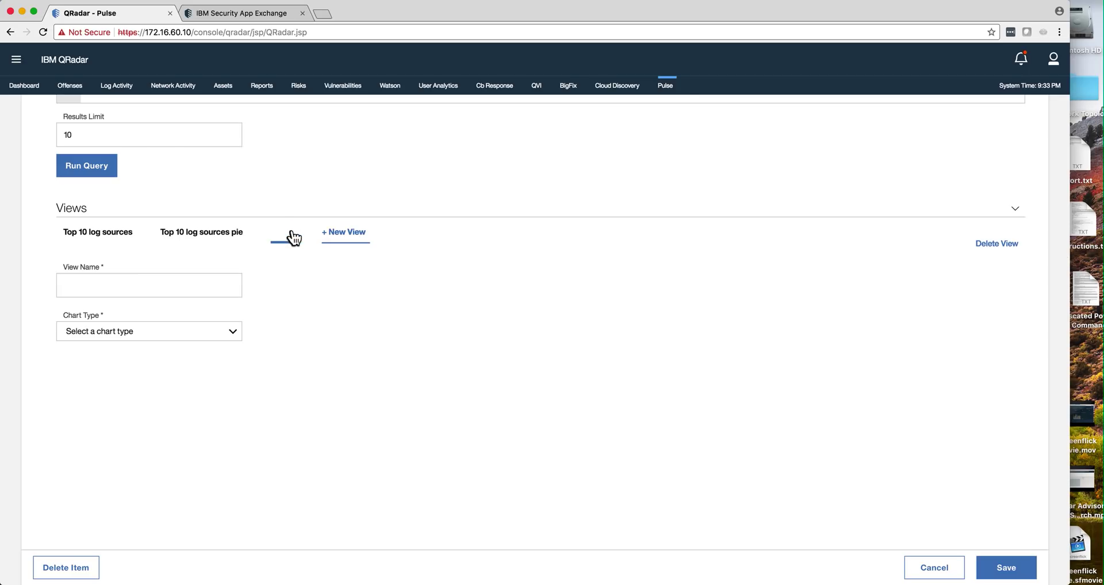
pyautogui.click(232, 333)
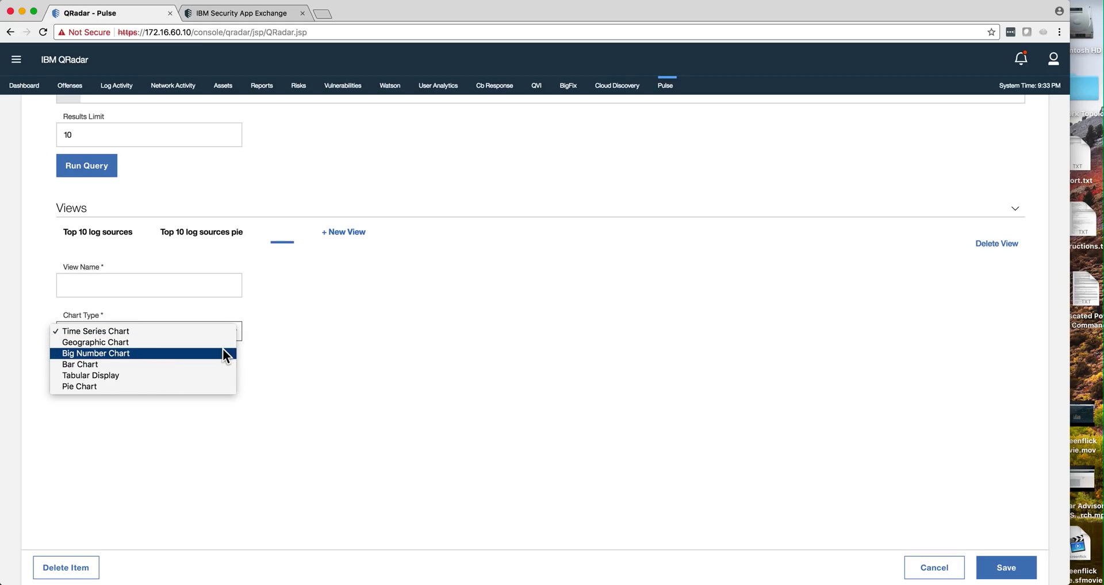
pyautogui.click(211, 387)
pyautogui.click(117, 286)
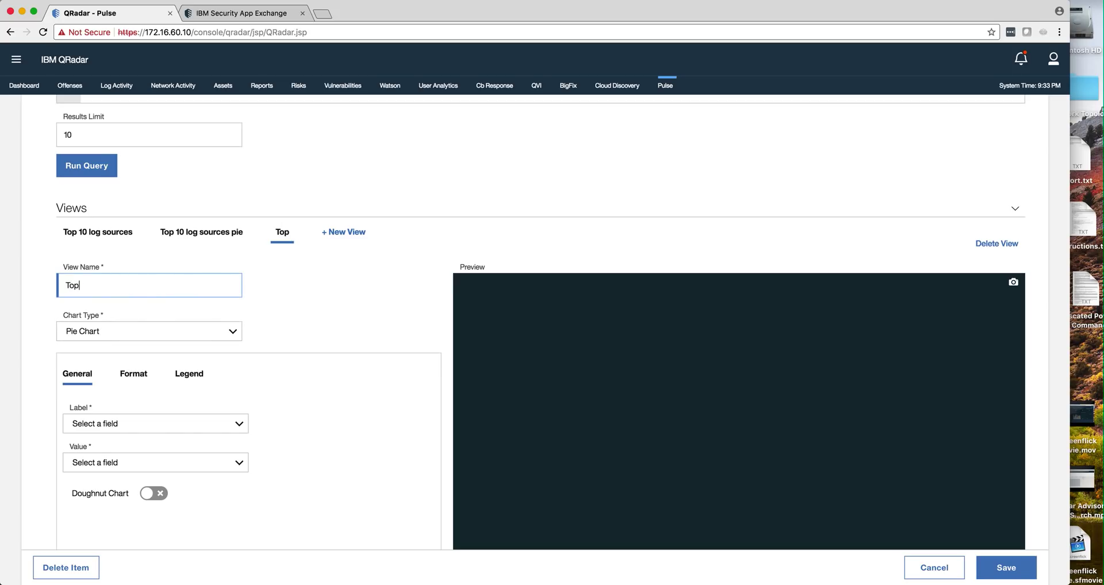
pyautogui.write('Top 10')
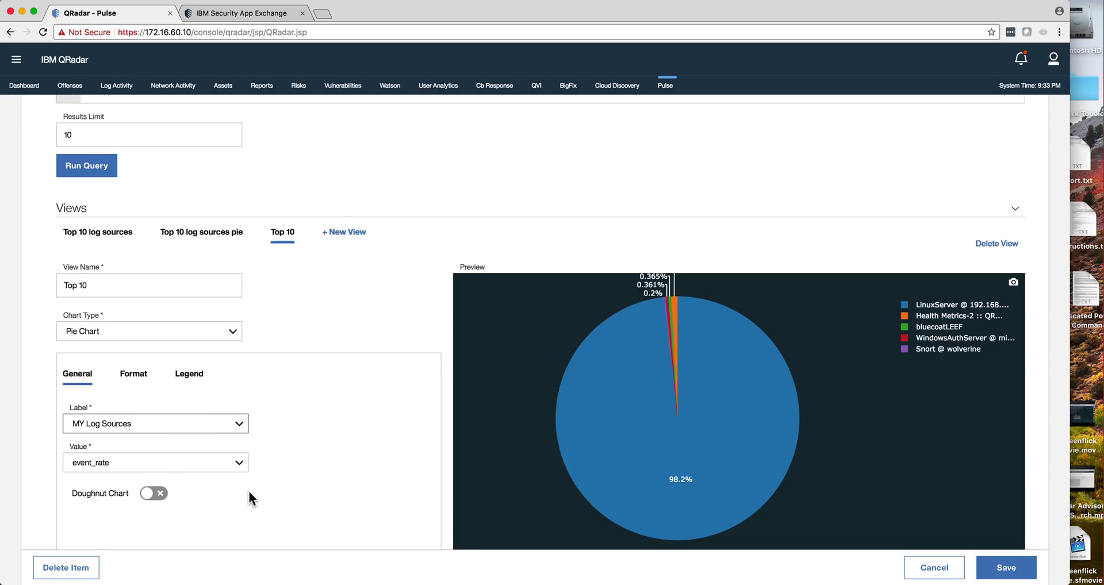
pyautogui.click(154, 505)
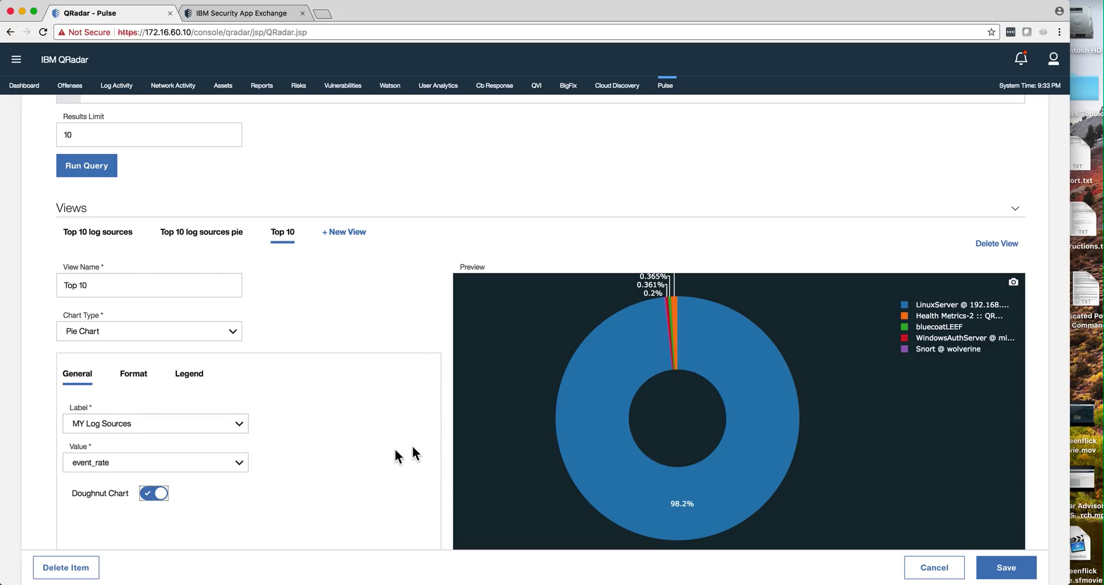
# - Save the item and select the Top 10 doughnut view on the Top 10 Log Sources card
pyautogui.moveTo(591, 406)
pyautogui.click(1006, 569)
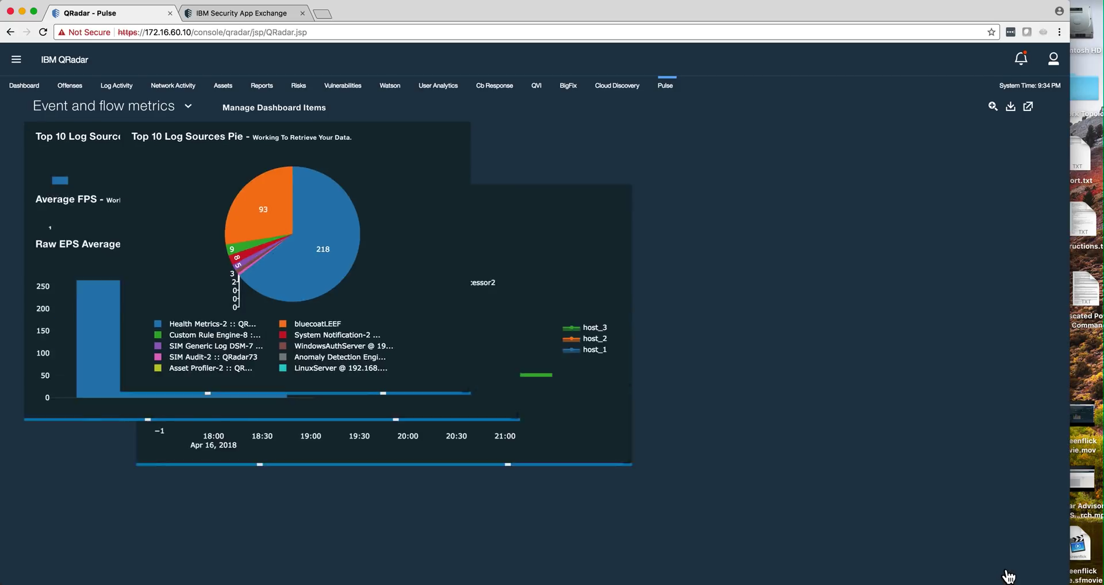
pyautogui.moveTo(136, 165)
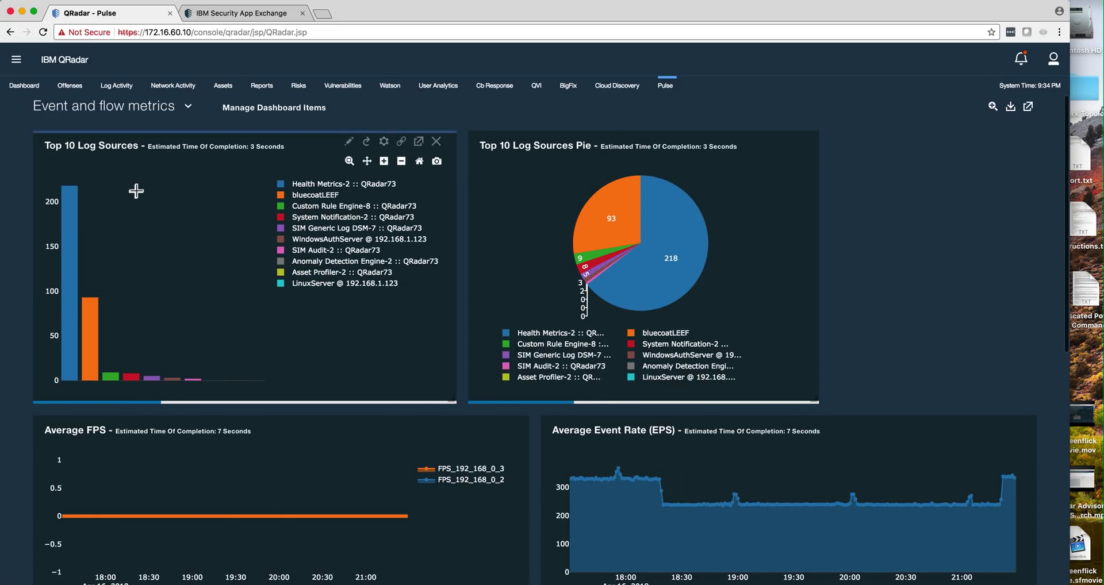
pyautogui.click(384, 141)
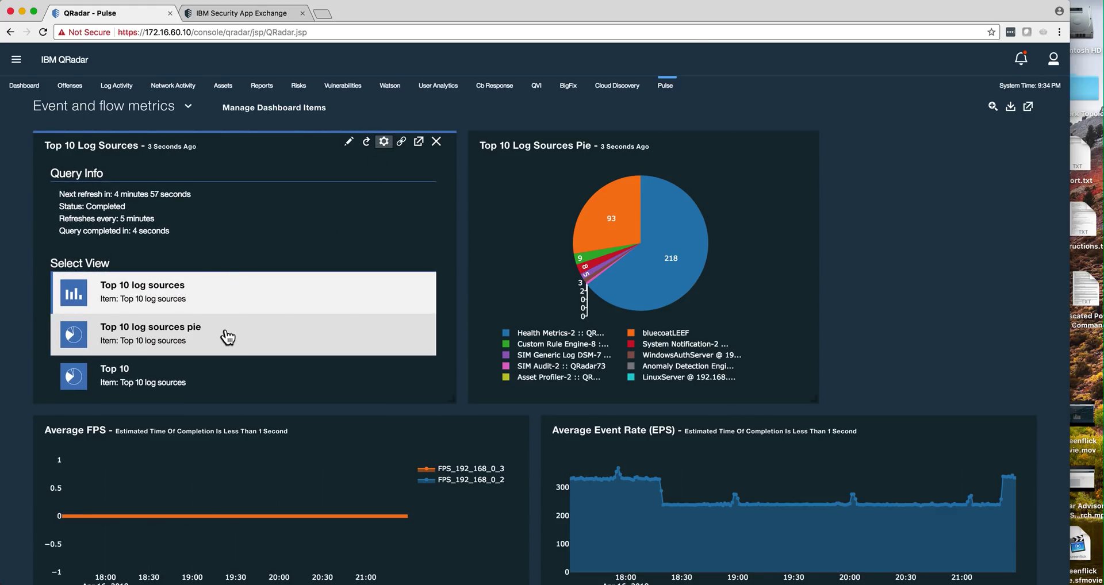
pyautogui.click(198, 379)
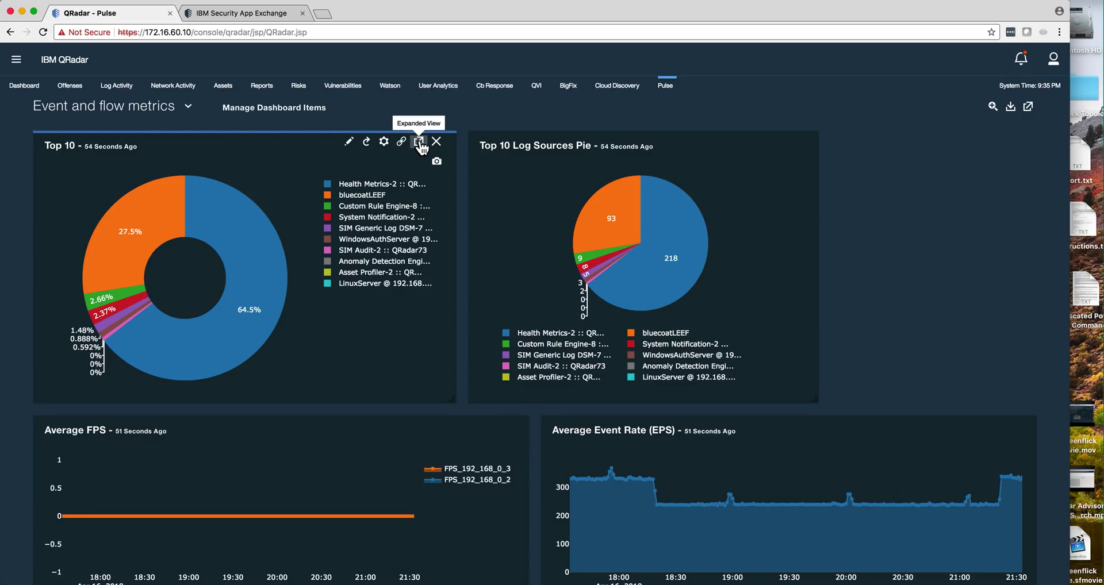
pyautogui.click(420, 141)
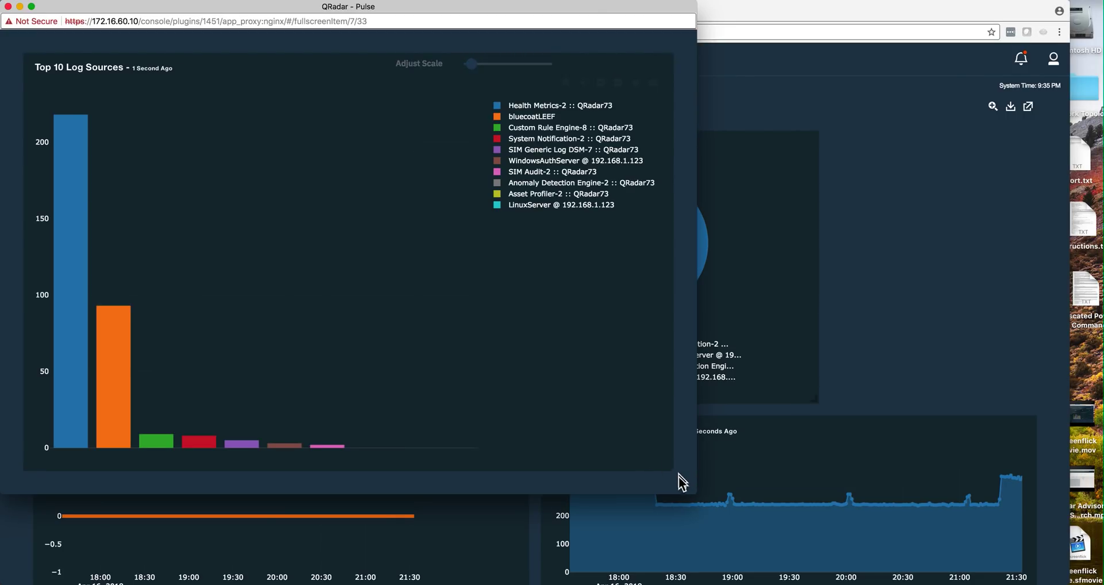
pyautogui.moveTo(702, 498); pyautogui.dragTo(993, 580)
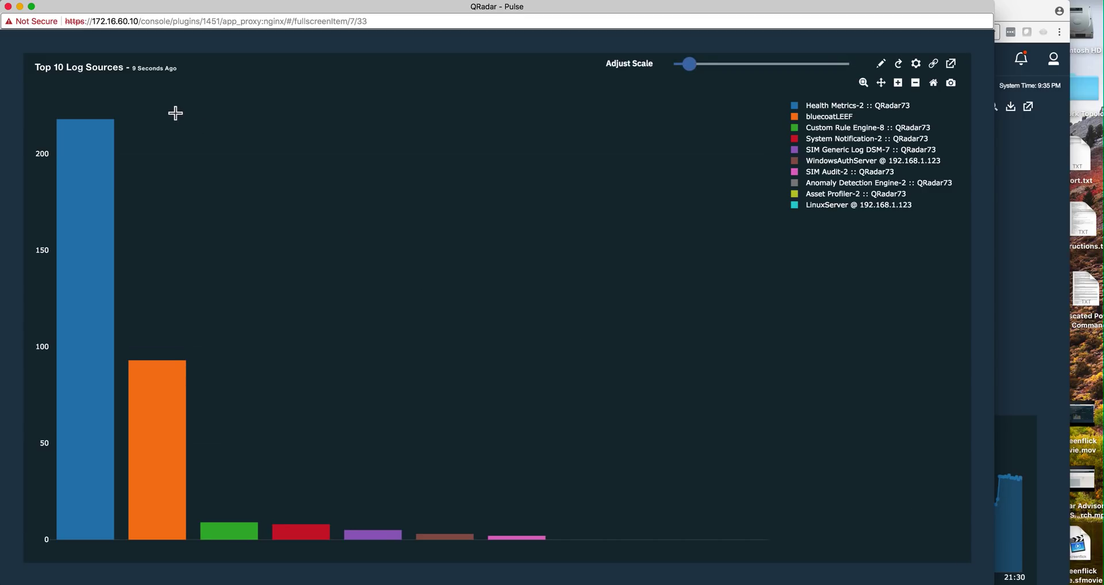
pyautogui.click(8, 6)
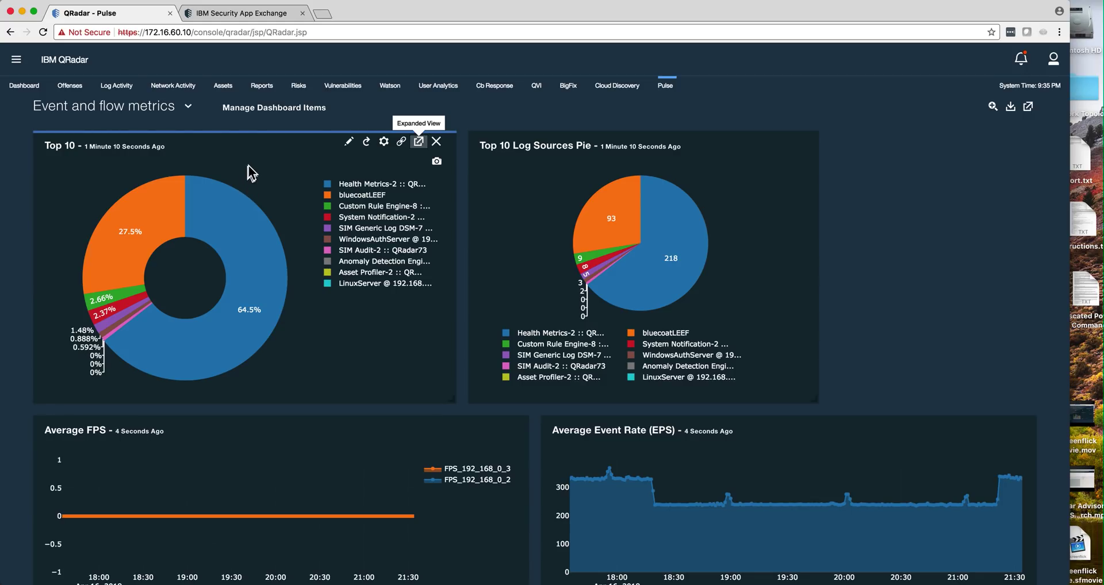
# - Enlarge the Top 10 Log Sources panel and place it back at the dashboard's top-left
pyautogui.moveTo(247, 136); pyautogui.dragTo(759, 138)
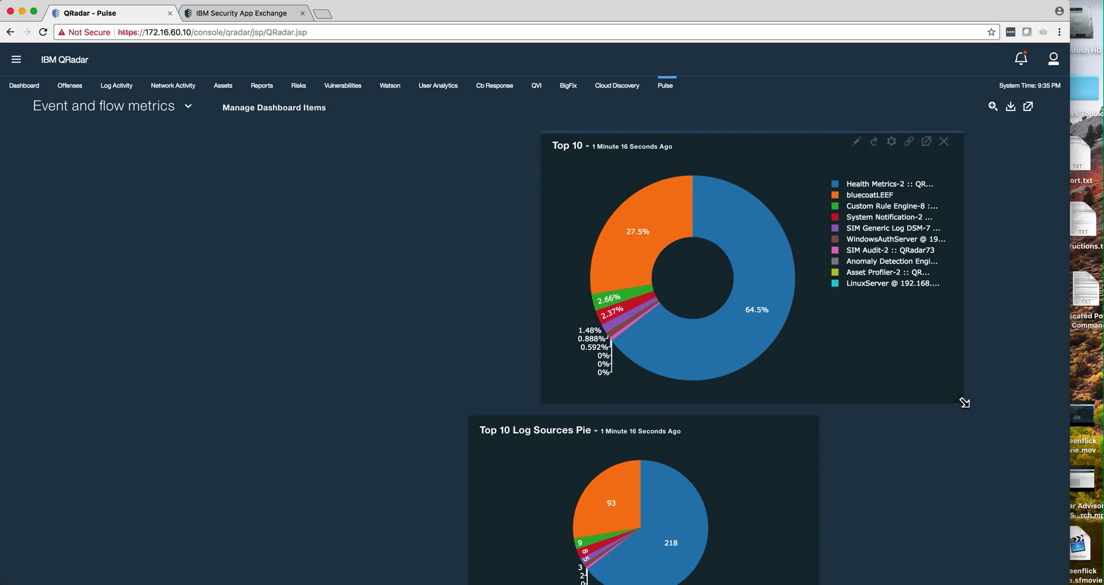
pyautogui.moveTo(959, 401); pyautogui.dragTo(1064, 441)
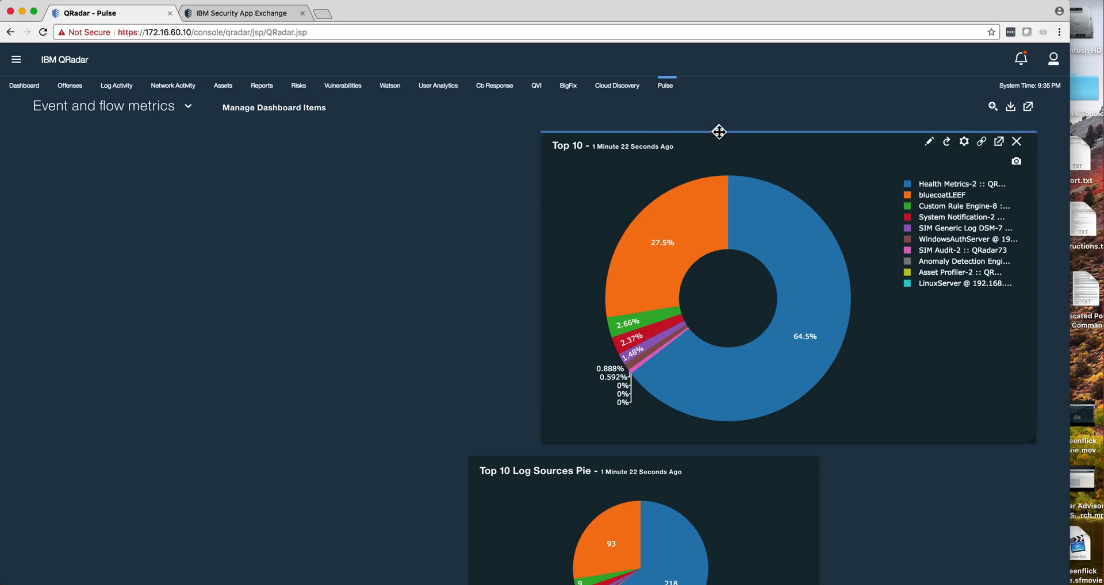
pyautogui.moveTo(719, 131); pyautogui.dragTo(257, 110)
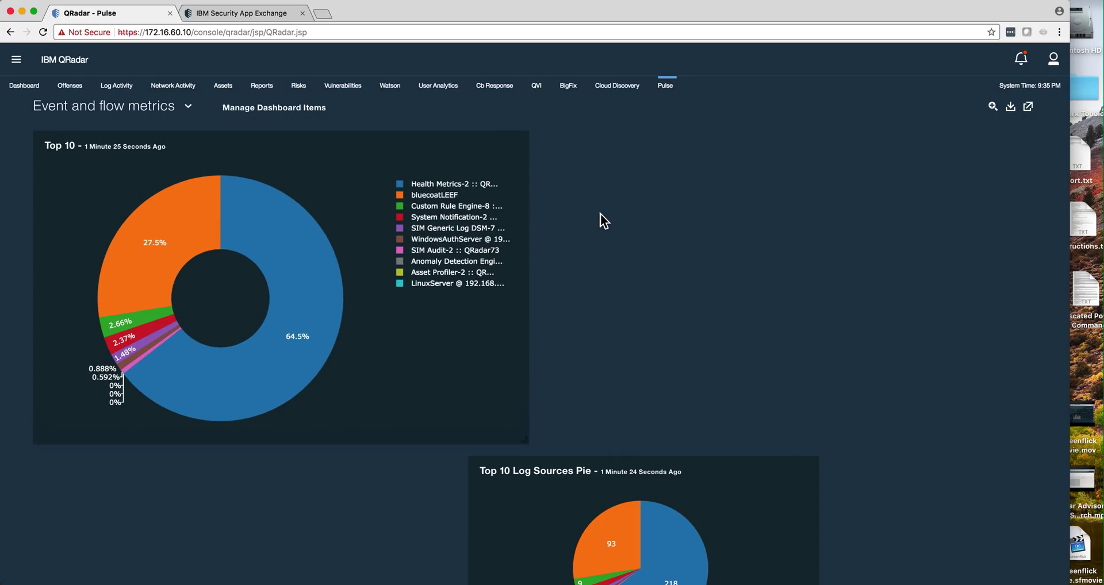
pyautogui.scroll(-10, 600, 214)
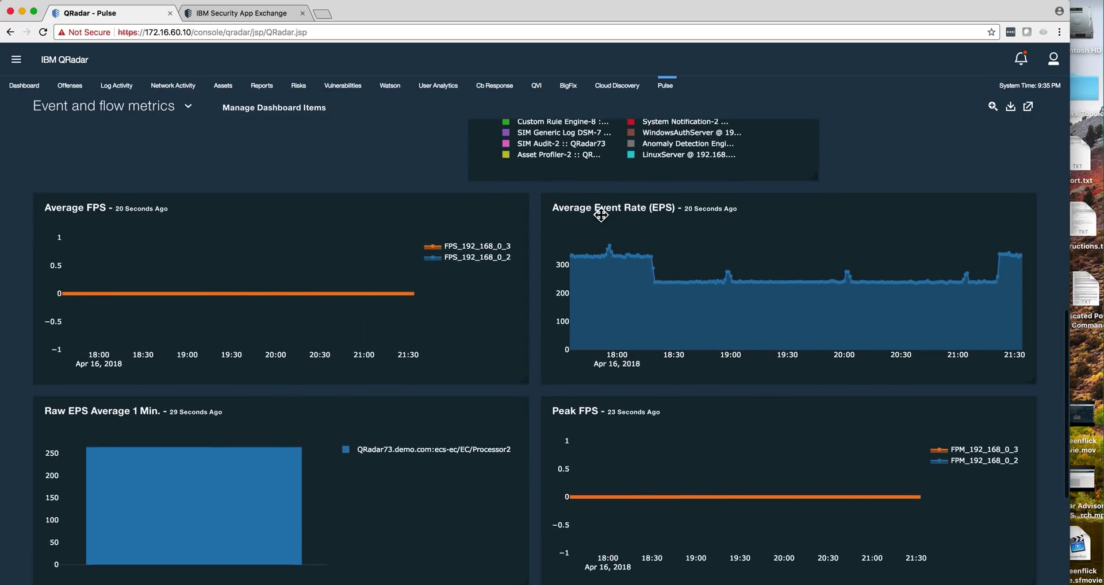
pyautogui.scroll(-4, 600, 214)
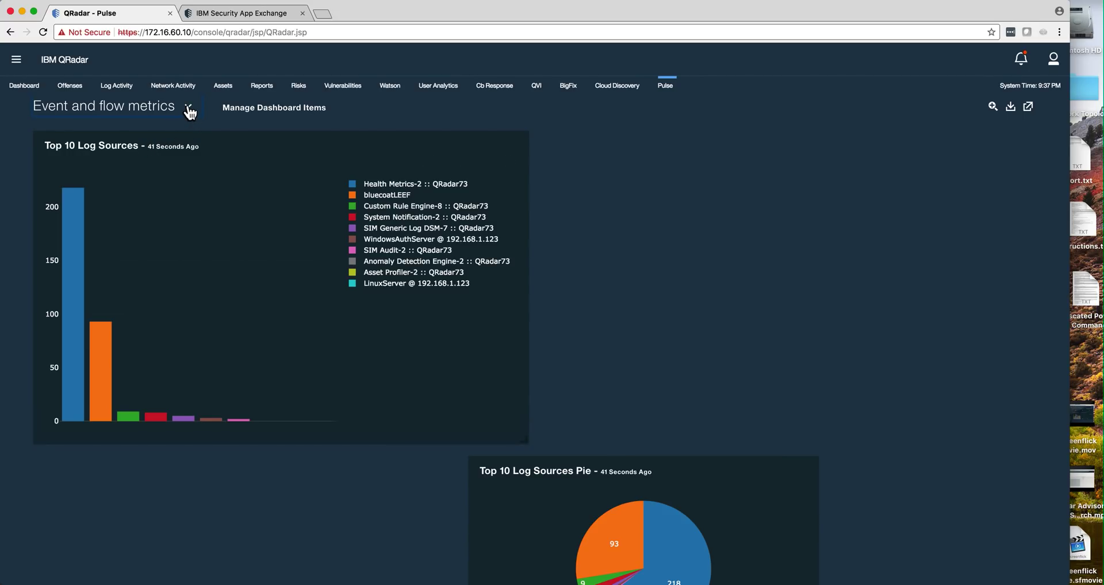
# - Open Miscellaneous metrics and zoom the Location Of Events map out to the whole globe
pyautogui.click(188, 106)
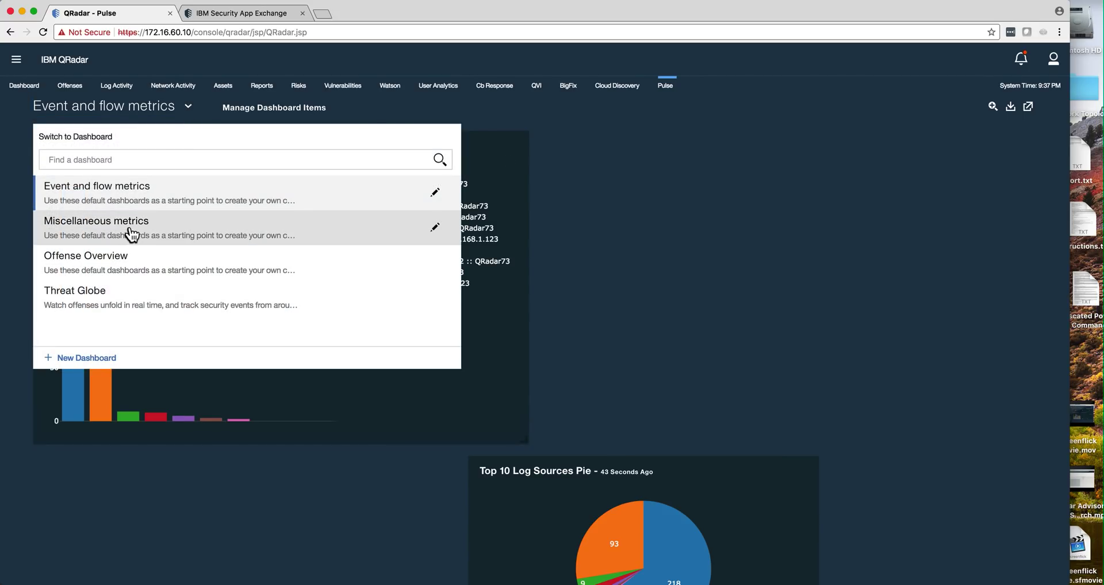
pyautogui.click(130, 232)
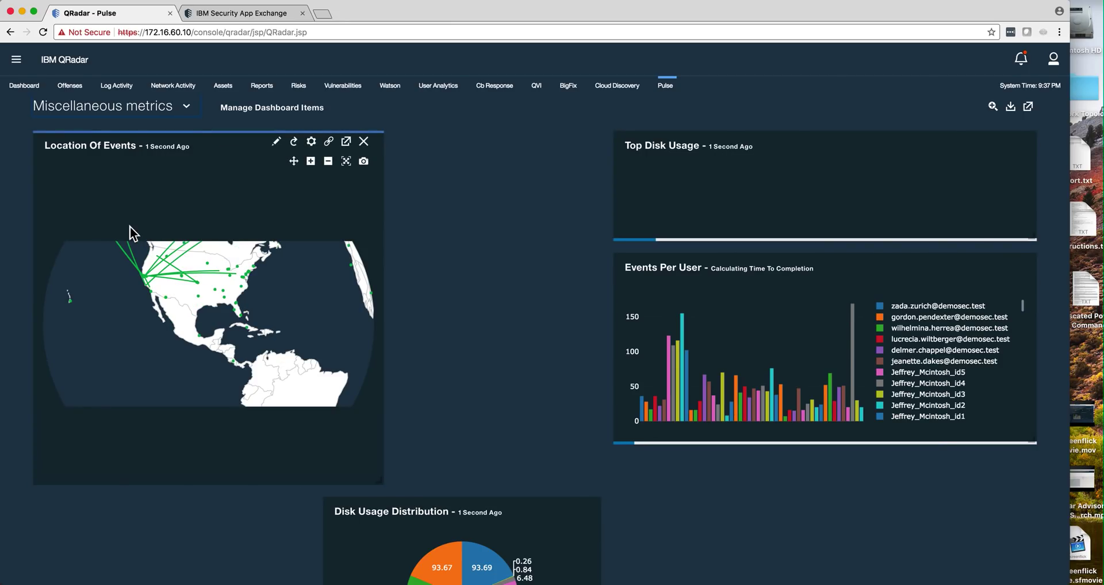
pyautogui.click(329, 164)
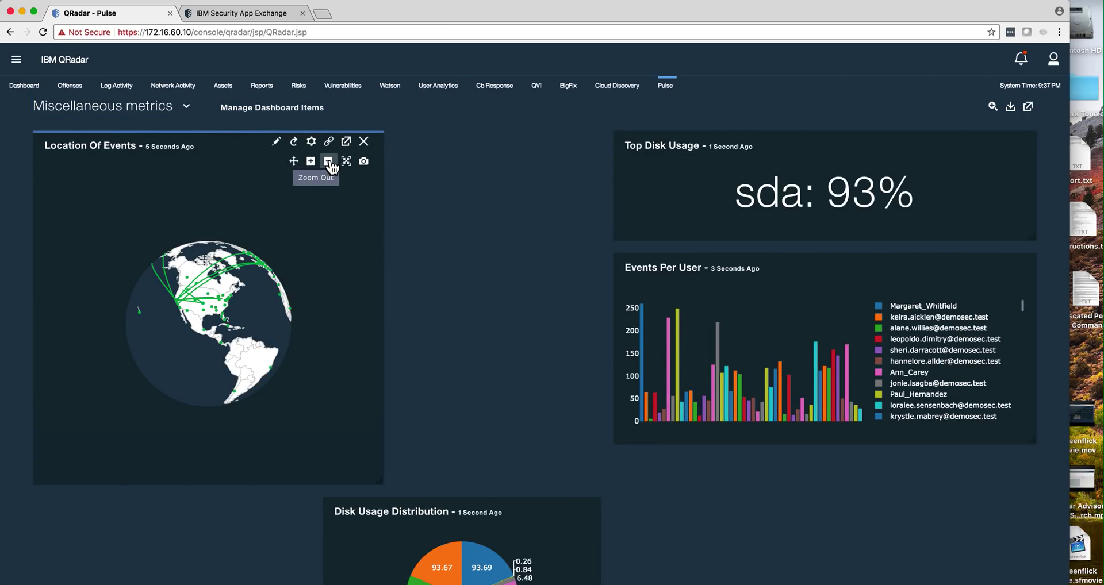
pyautogui.click(312, 163)
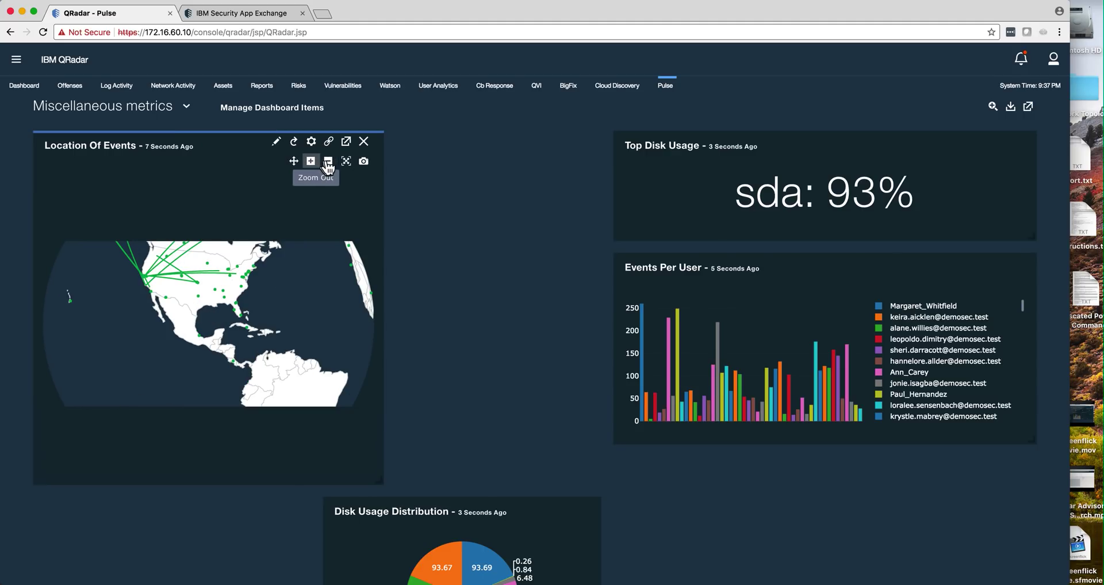
pyautogui.click(328, 164)
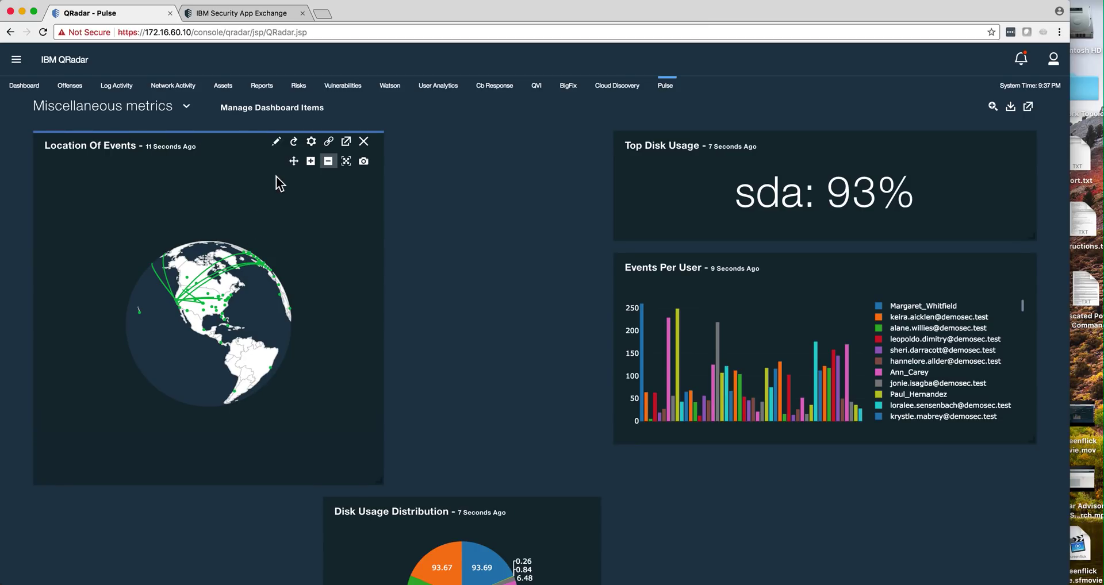
# - Add GEO::LOOKUP(destinationip) AS geo_dst to the Location Of Events AQL query and run it
pyautogui.click(277, 147)
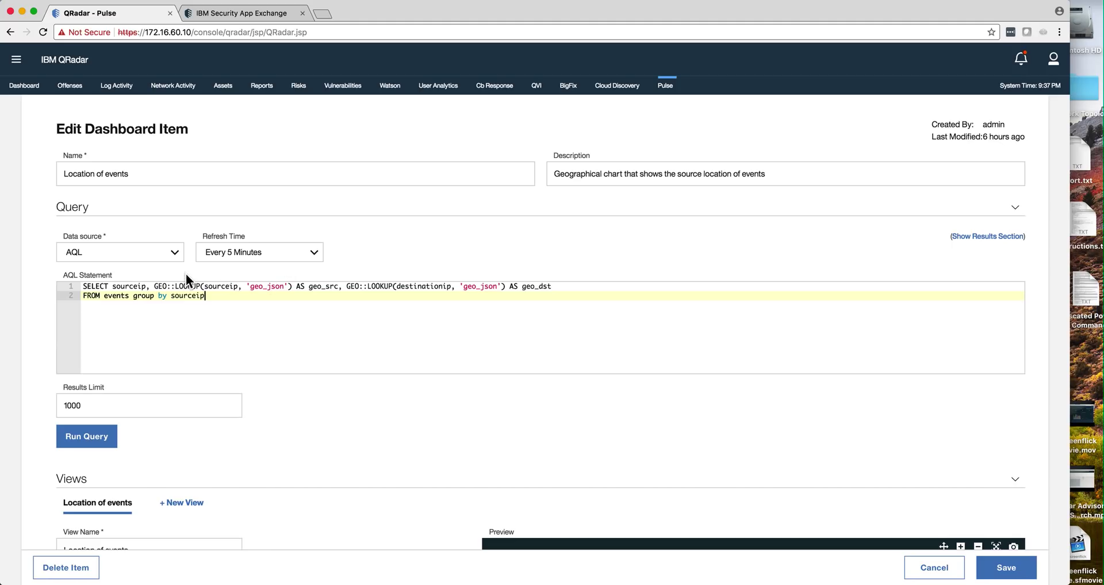
pyautogui.click(295, 287)
pyautogui.click(97, 442)
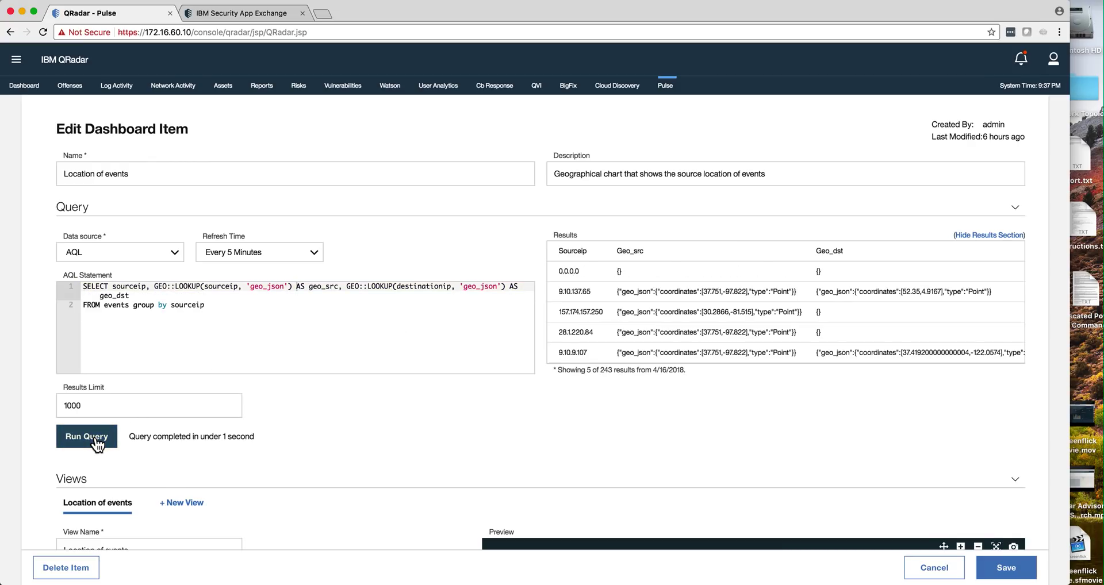
pyautogui.scroll(-5, 729, 286)
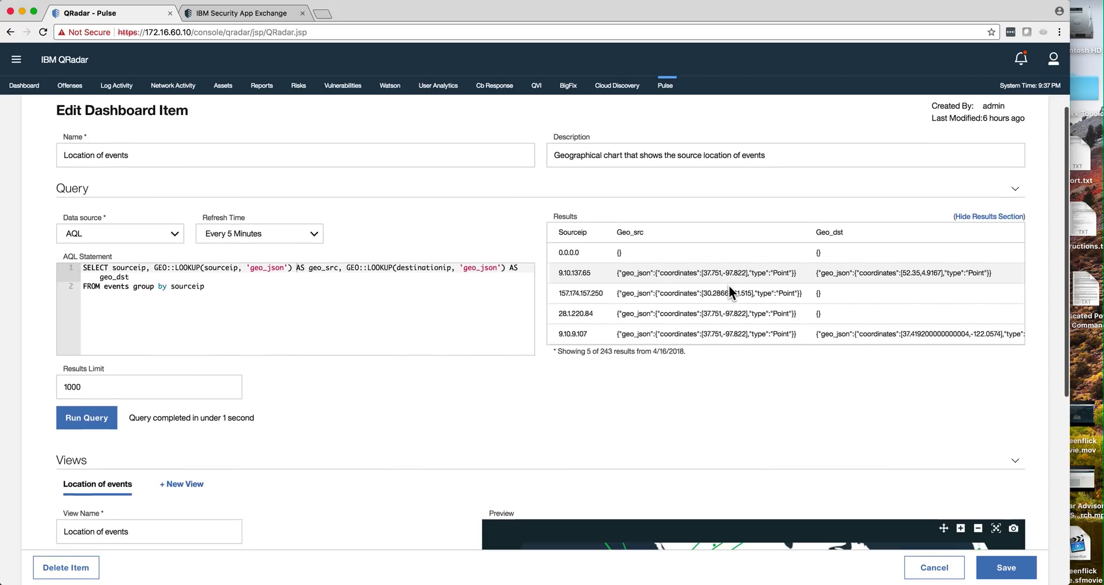
# - Set the Location of events map projection to Flat (Equirectangular)
pyautogui.scroll(-2, 729, 293)
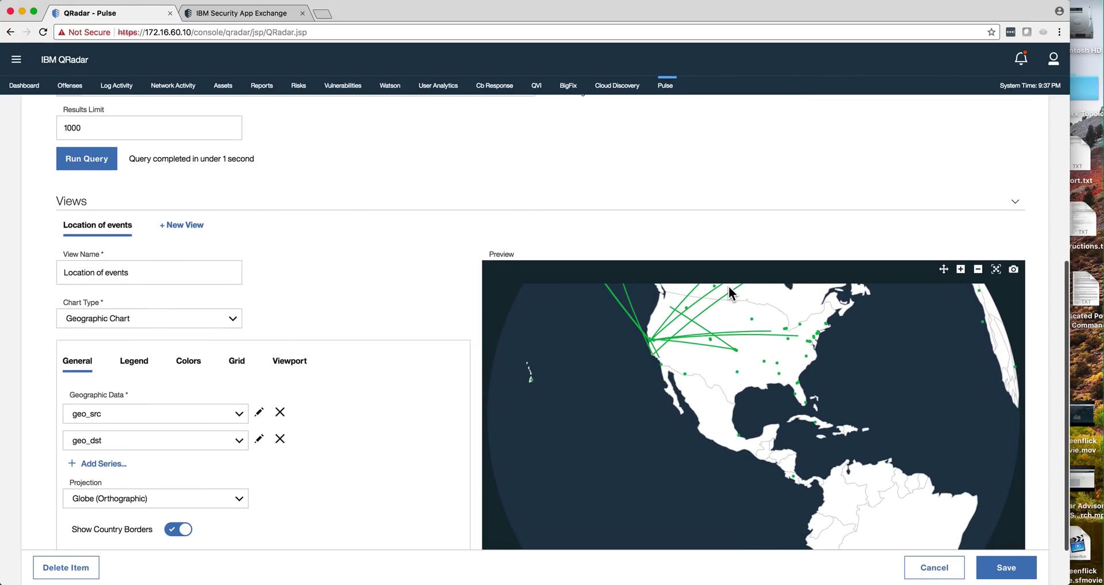
pyautogui.moveTo(661, 350)
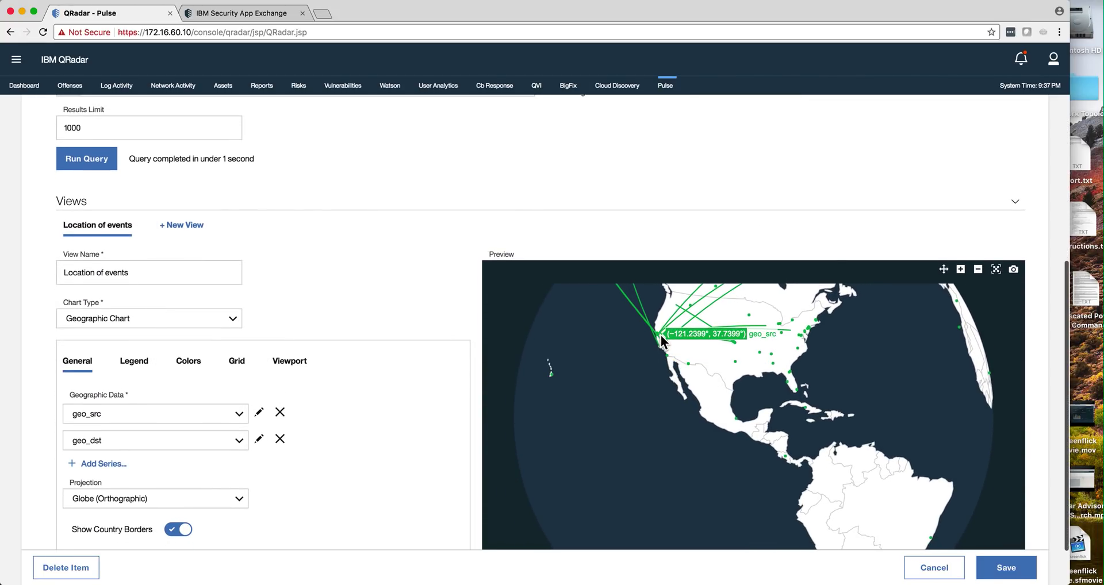
pyautogui.moveTo(769, 330)
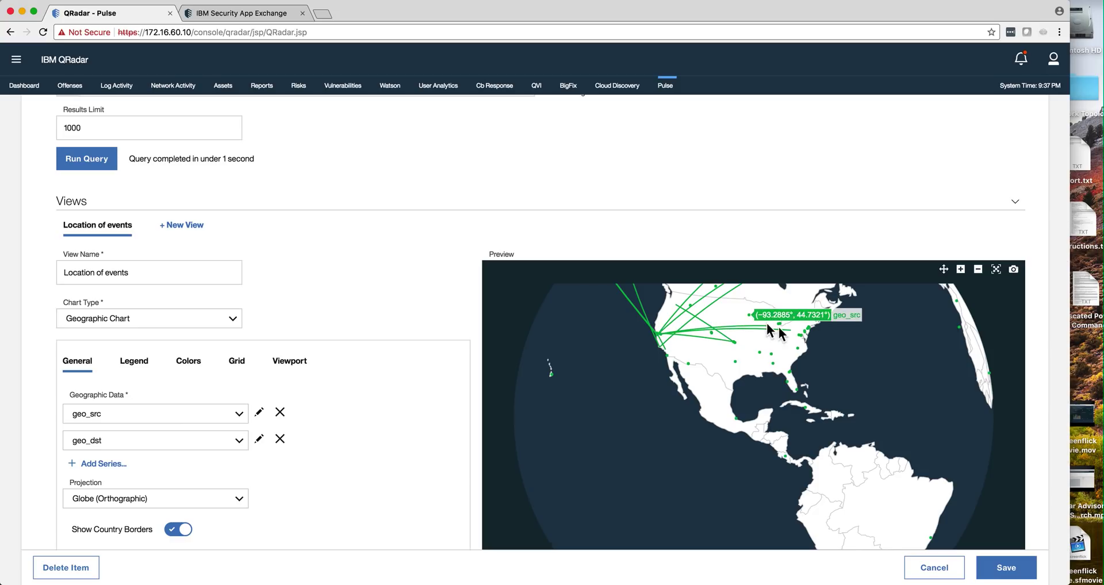
pyautogui.click(240, 503)
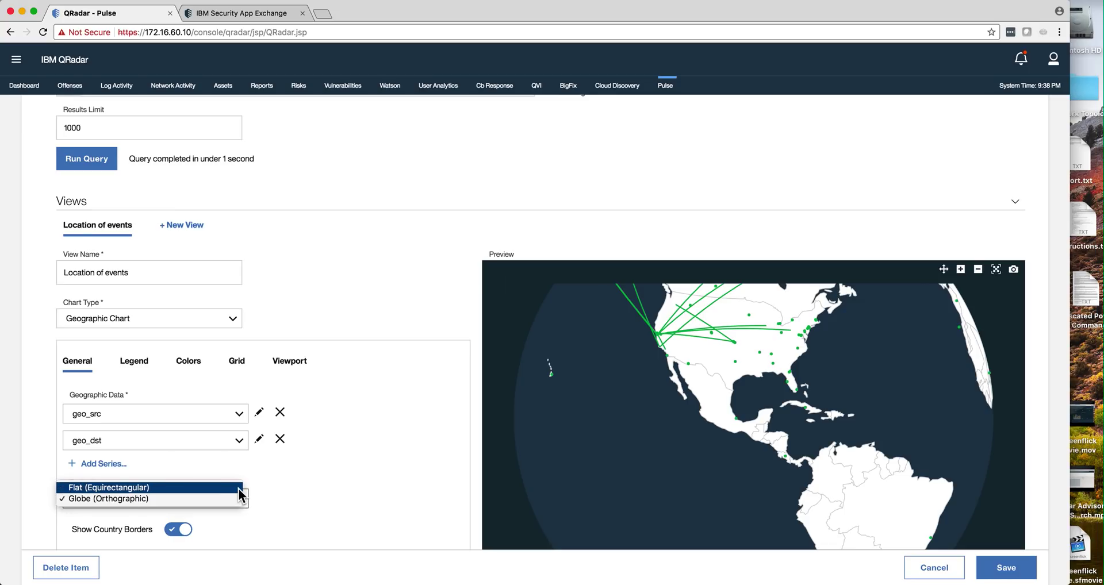
pyautogui.click(239, 488)
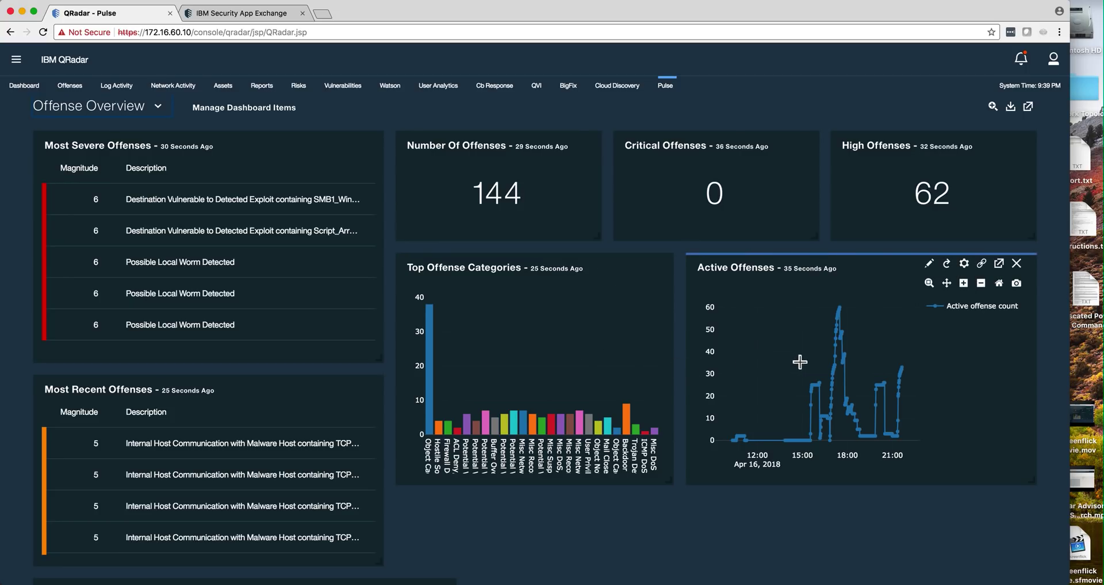
pyautogui.moveTo(834, 356)
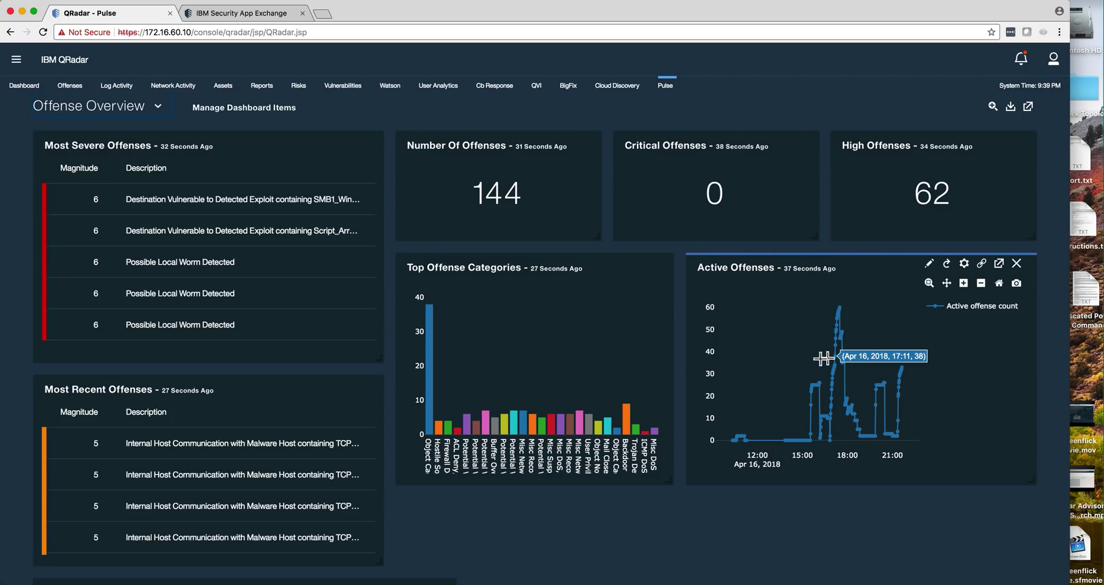
pyautogui.click(18, 91)
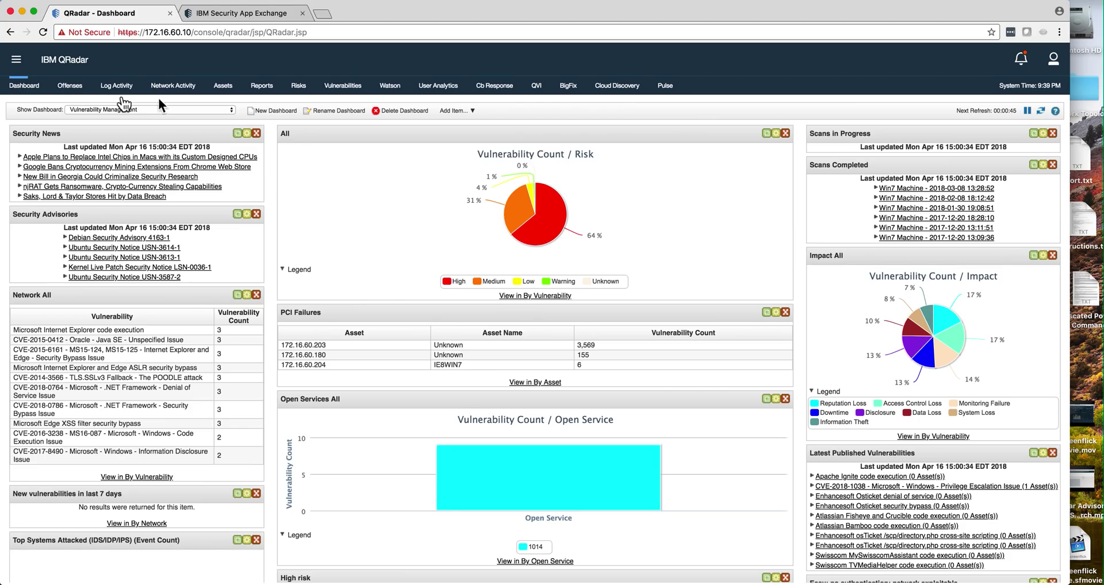
pyautogui.click(665, 87)
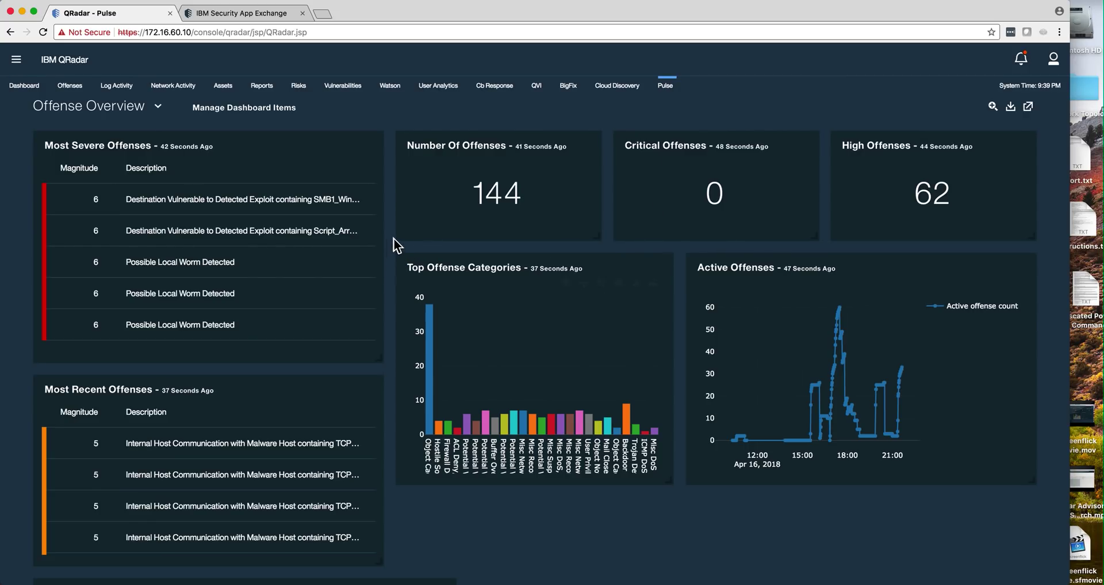
pyautogui.moveTo(582, 292)
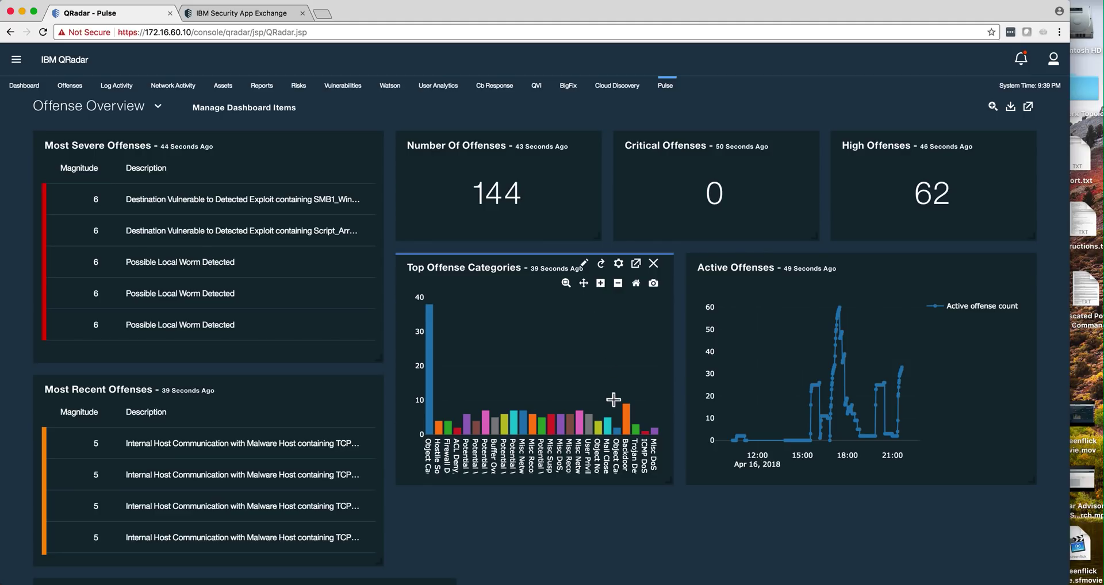
pyautogui.moveTo(834, 420)
pyautogui.scroll(-1, 747, 519)
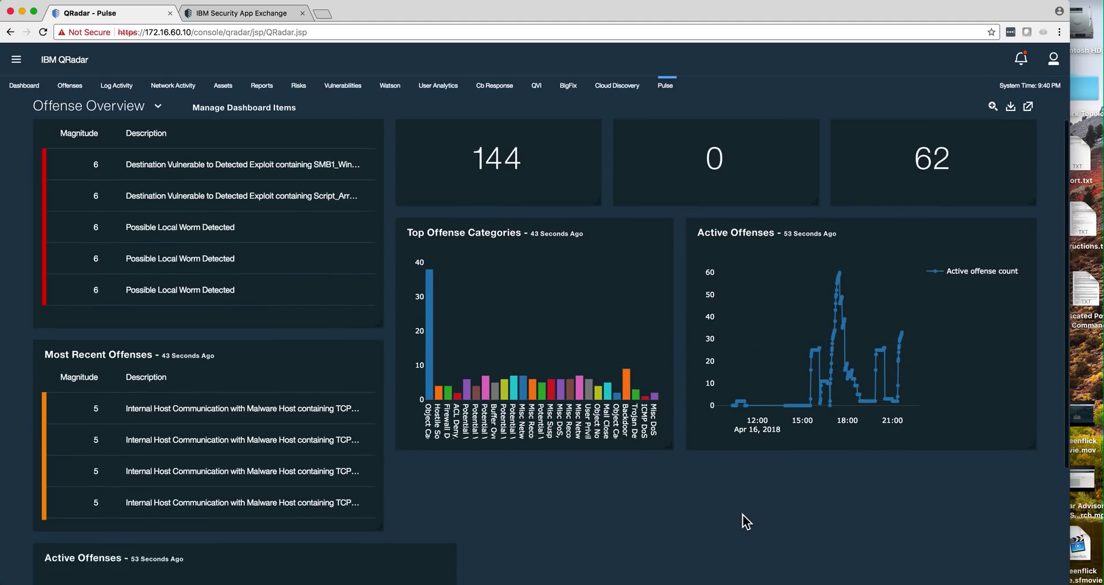
pyautogui.scroll(-5, 742, 515)
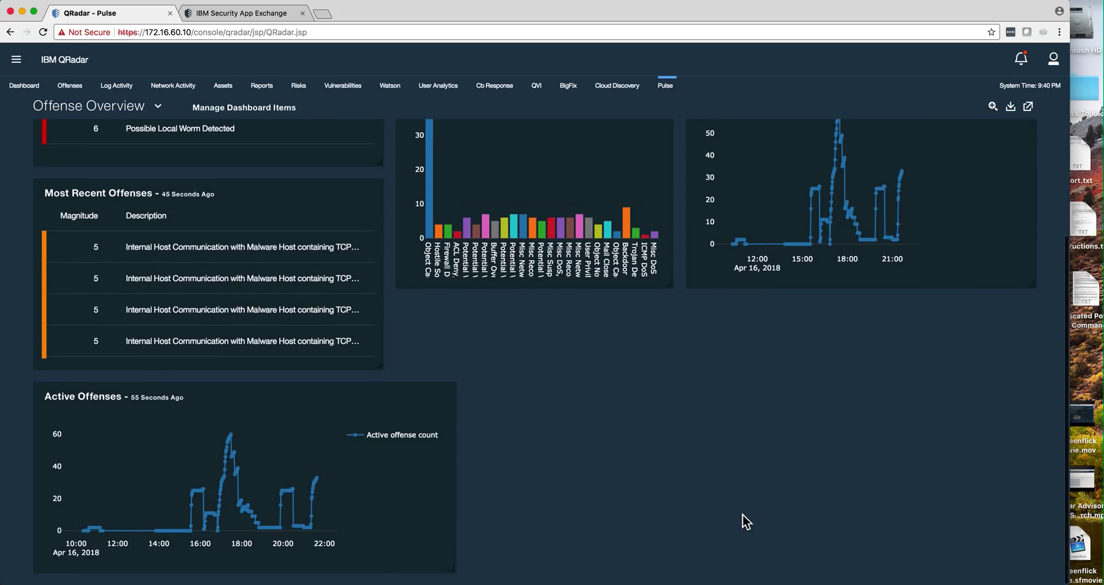